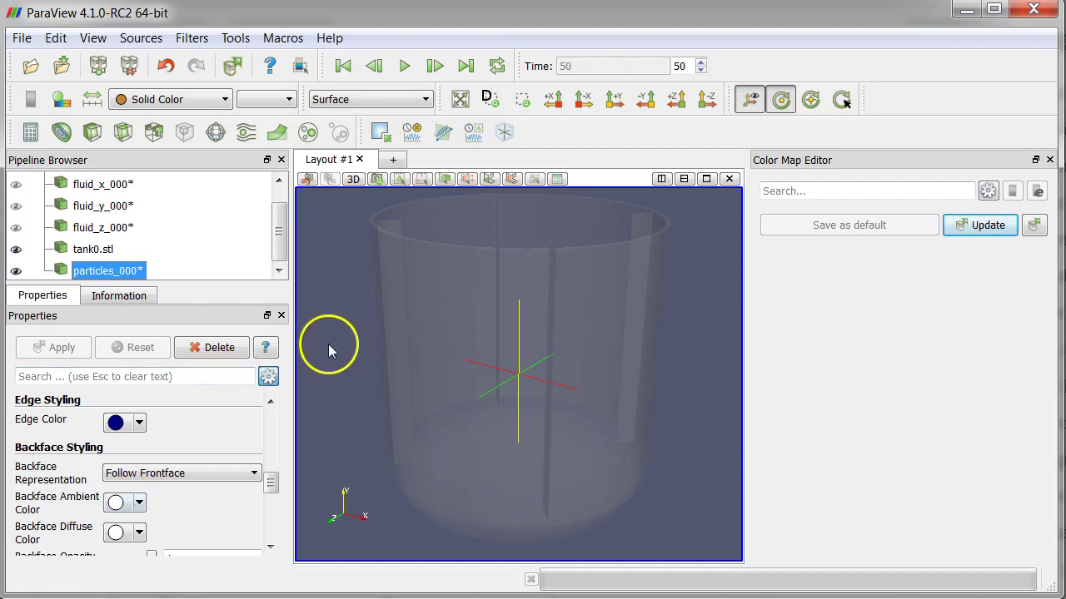
Tilt the tank view to inspect its top rim and select particles_000 in the Pipeline Browser.
{"action": "left_click_drag", "start_coordinate": [329, 348], "coordinate": [329, 334]}
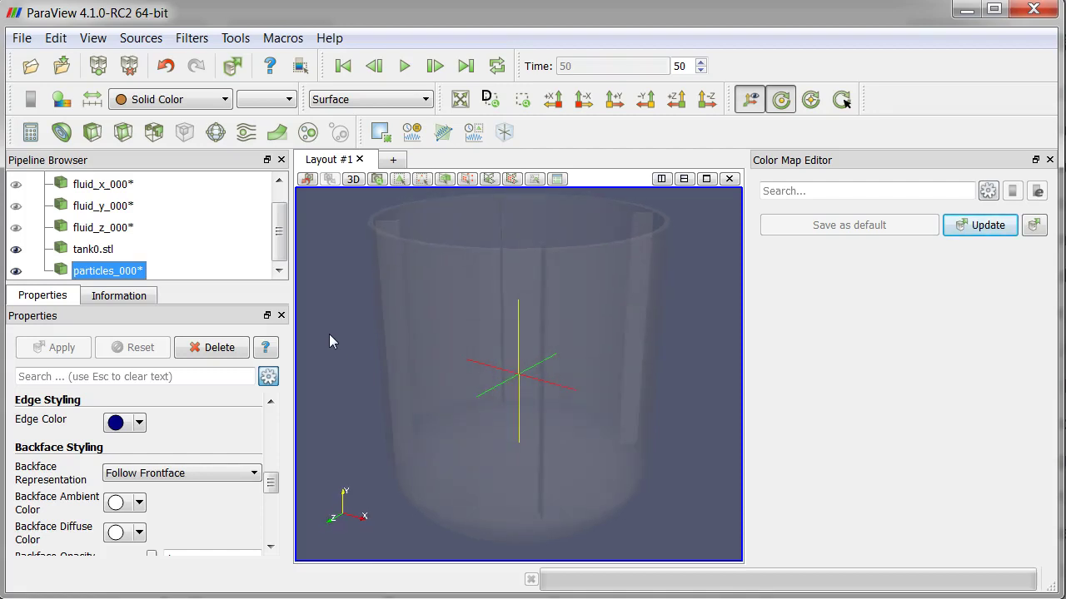
{"action": "mouse_move", "coordinate": [282, 265]}
{"action": "left_mouse_down"}
{"action": "mouse_move", "coordinate": [281, 238]}
{"action": "mouse_move", "coordinate": [284, 265]}
{"action": "left_mouse_up"}
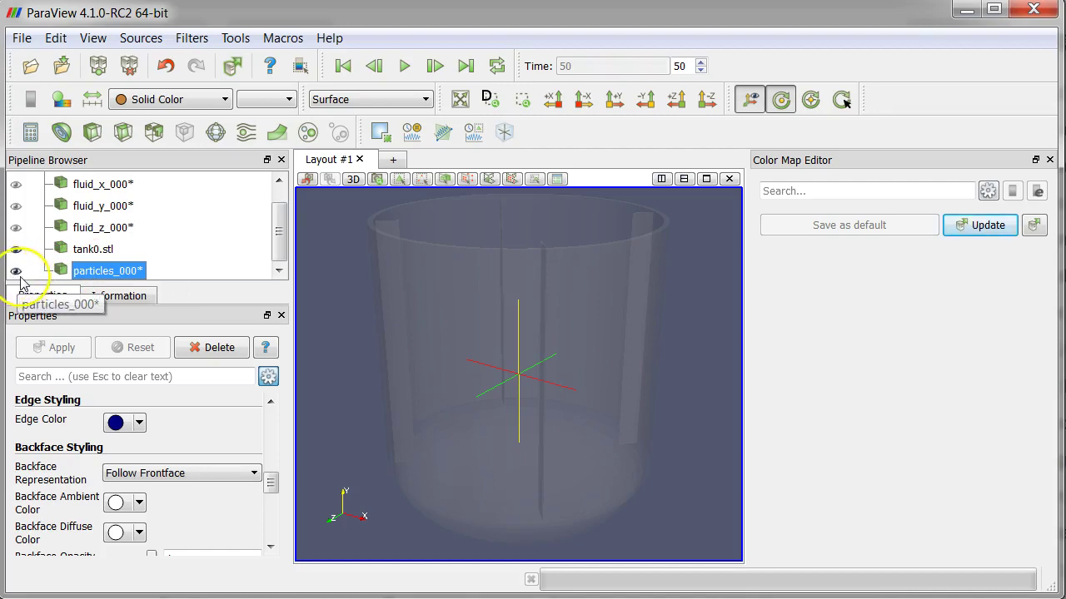
{"action": "left_click", "coordinate": [215, 250]}
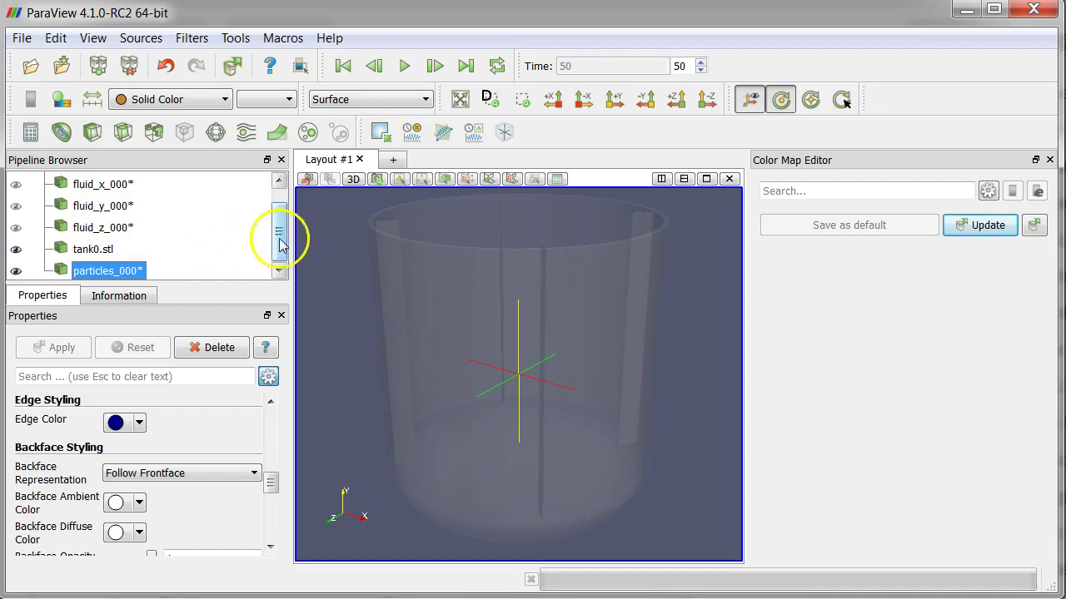
{"action": "mouse_move", "coordinate": [317, 245]}
{"action": "left_mouse_down"}
{"action": "mouse_move", "coordinate": [317, 253]}
{"action": "mouse_move", "coordinate": [315, 245]}
{"action": "left_mouse_up"}
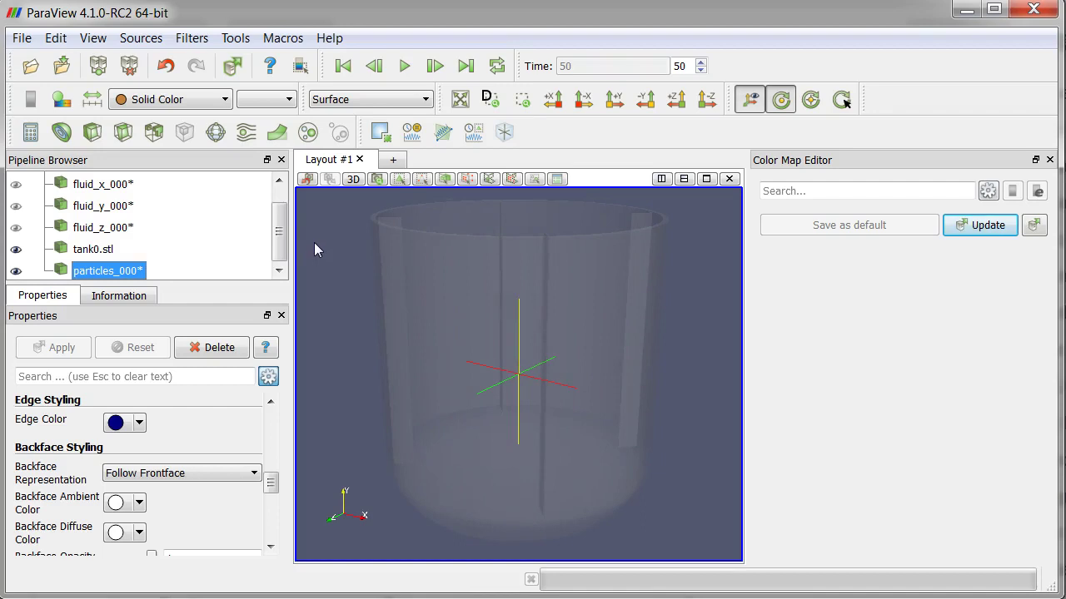
Add a Glyph filter to particles_000 and set its Glyph Type to Sphere.
{"action": "left_click", "coordinate": [216, 130]}
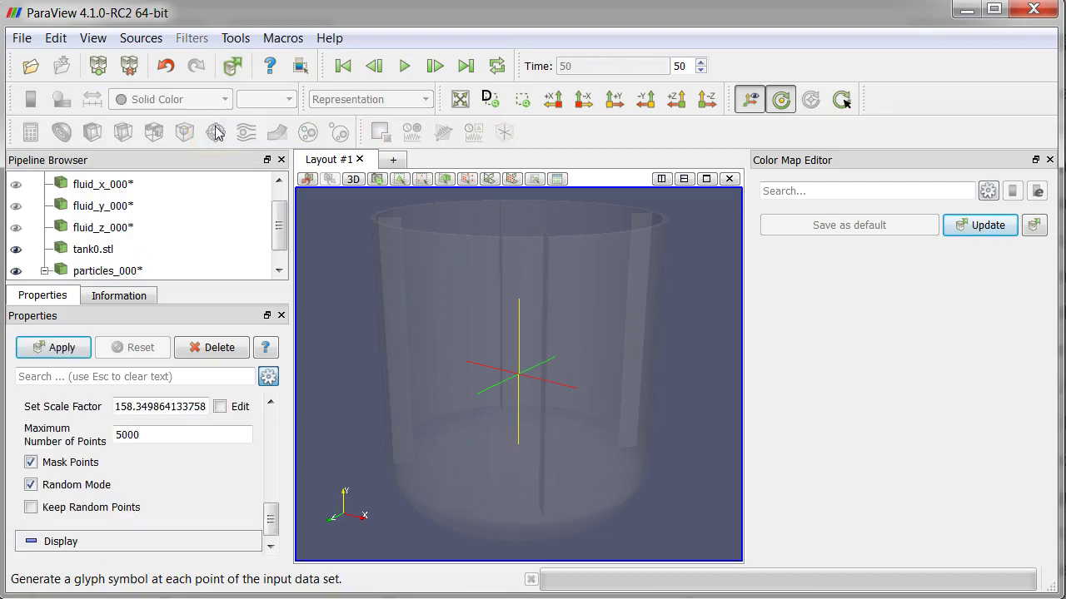
{"action": "scroll", "coordinate": [283, 229], "scroll_direction": "down", "scroll_amount": 1}
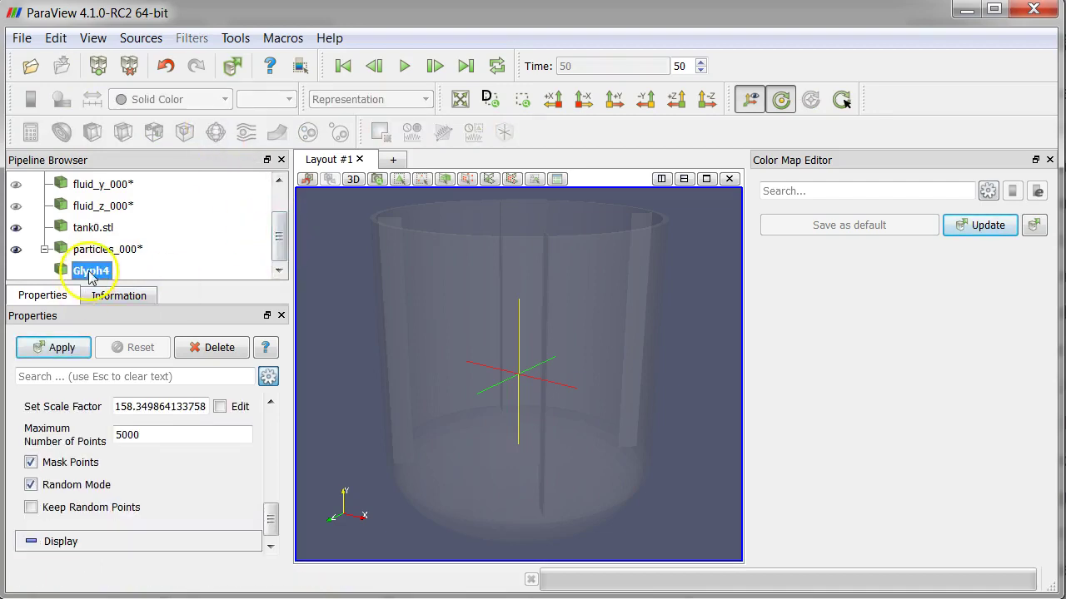
{"action": "left_click_drag", "start_coordinate": [270, 520], "coordinate": [274, 423]}
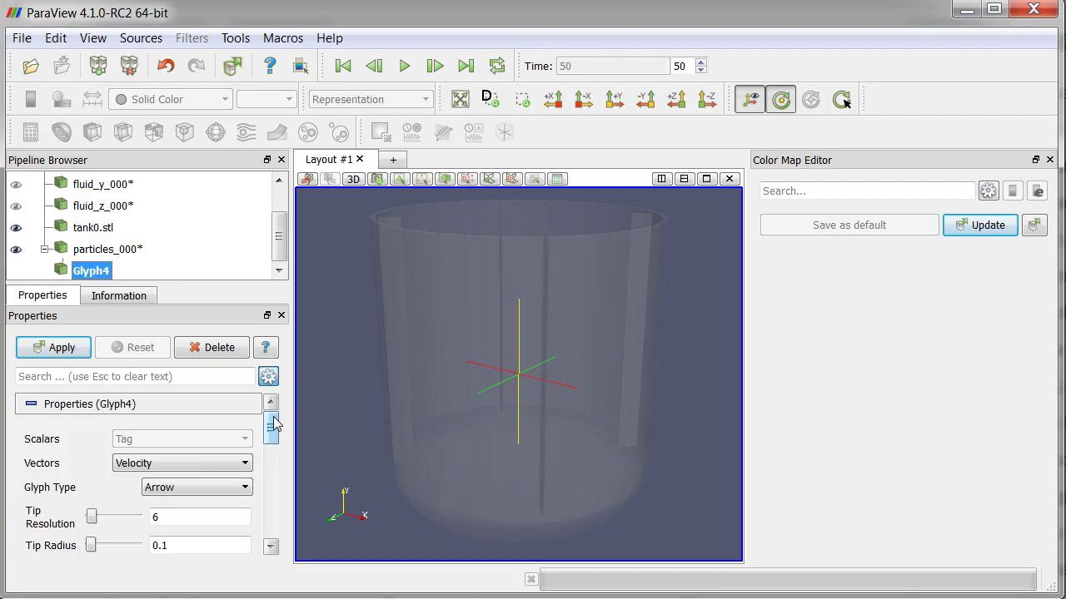
{"action": "left_click_drag", "start_coordinate": [274, 436], "coordinate": [273, 441]}
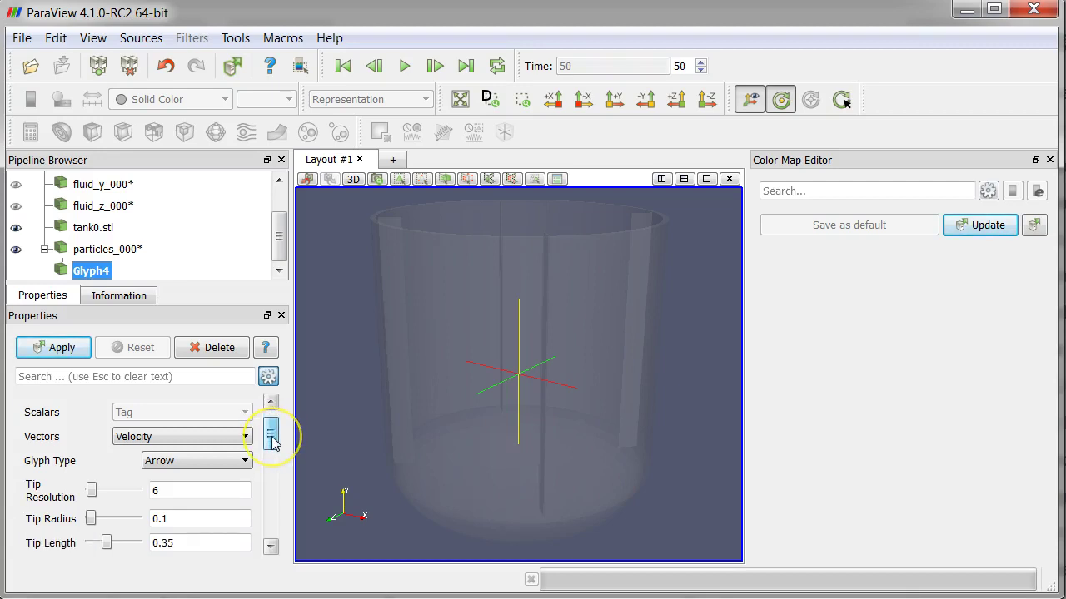
{"action": "left_click", "coordinate": [233, 460]}
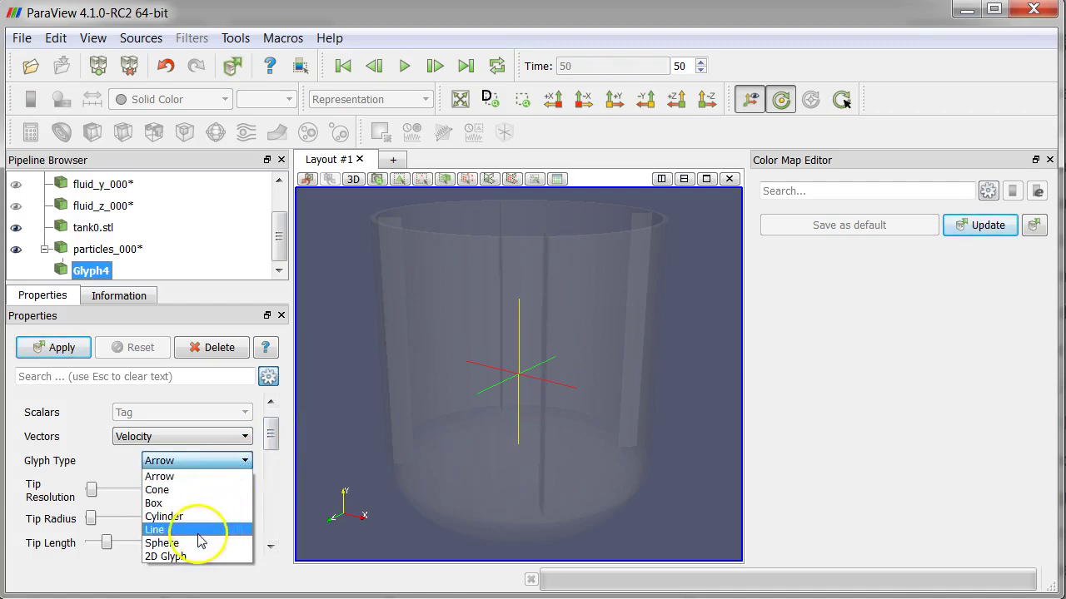
{"action": "left_click", "coordinate": [199, 543]}
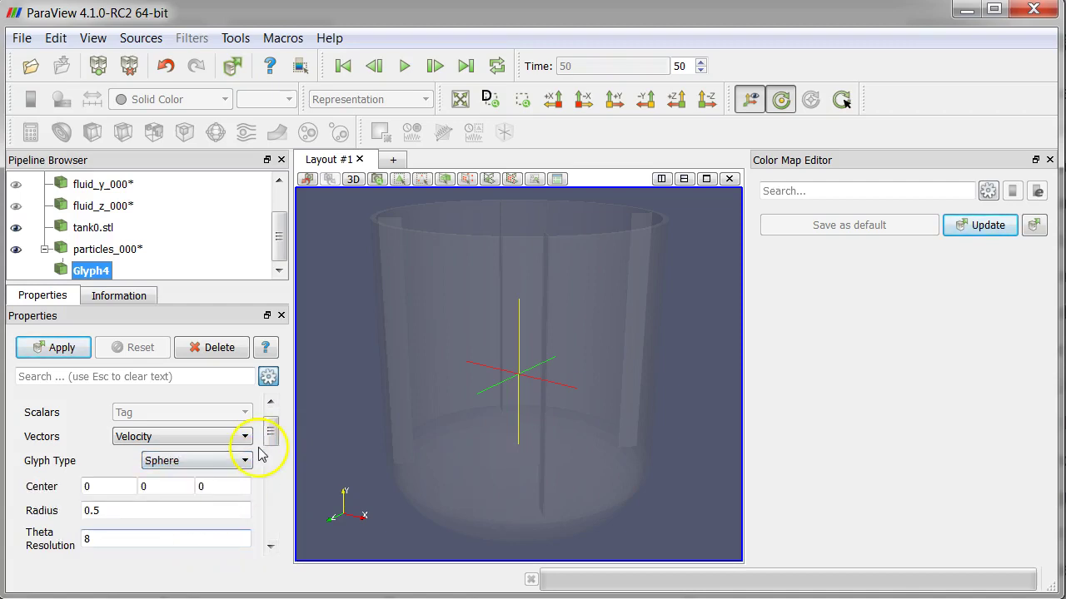
Keep the sphere Theta Resolution at 8 and review the remaining glyph properties.
{"action": "left_click_drag", "start_coordinate": [269, 436], "coordinate": [271, 441]}
{"action": "scroll", "coordinate": [272, 442], "scroll_direction": "down", "scroll_amount": 3}
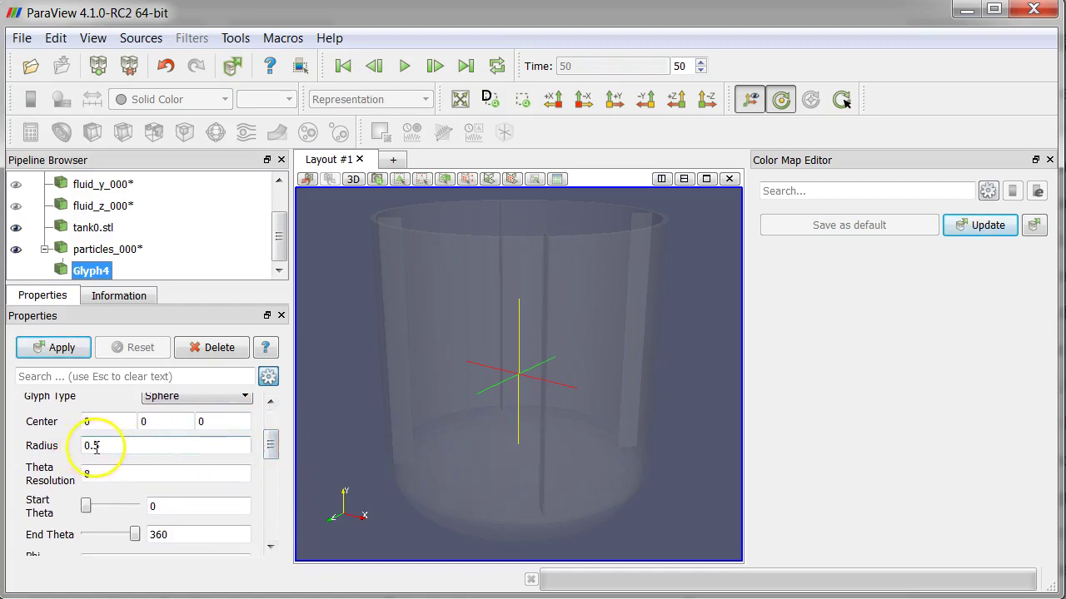
{"action": "left_click_drag", "start_coordinate": [272, 442], "coordinate": [269, 456]}
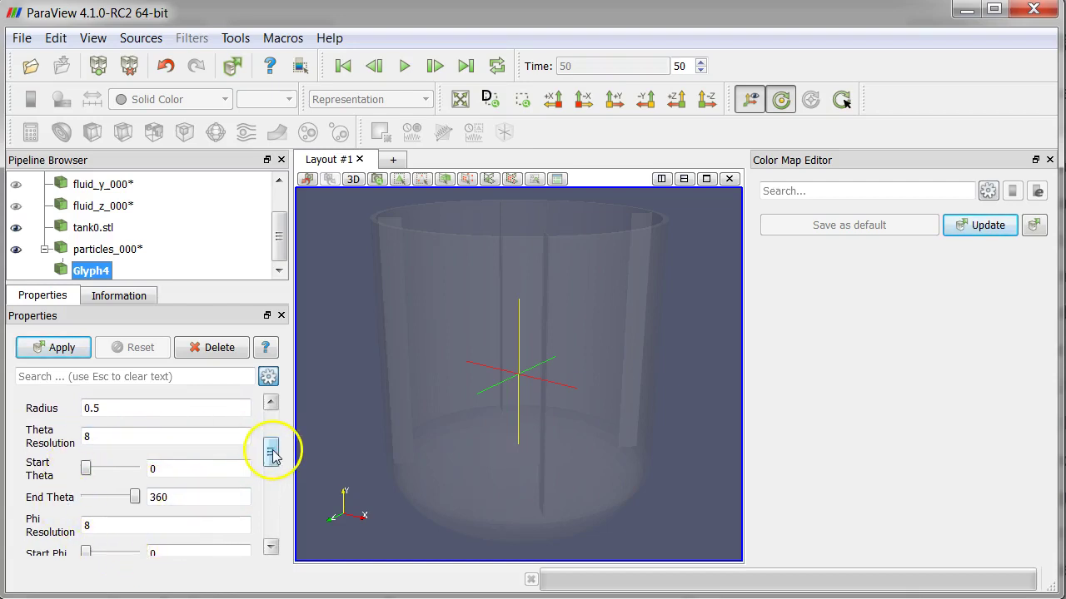
{"action": "left_click_drag", "start_coordinate": [273, 452], "coordinate": [273, 458]}
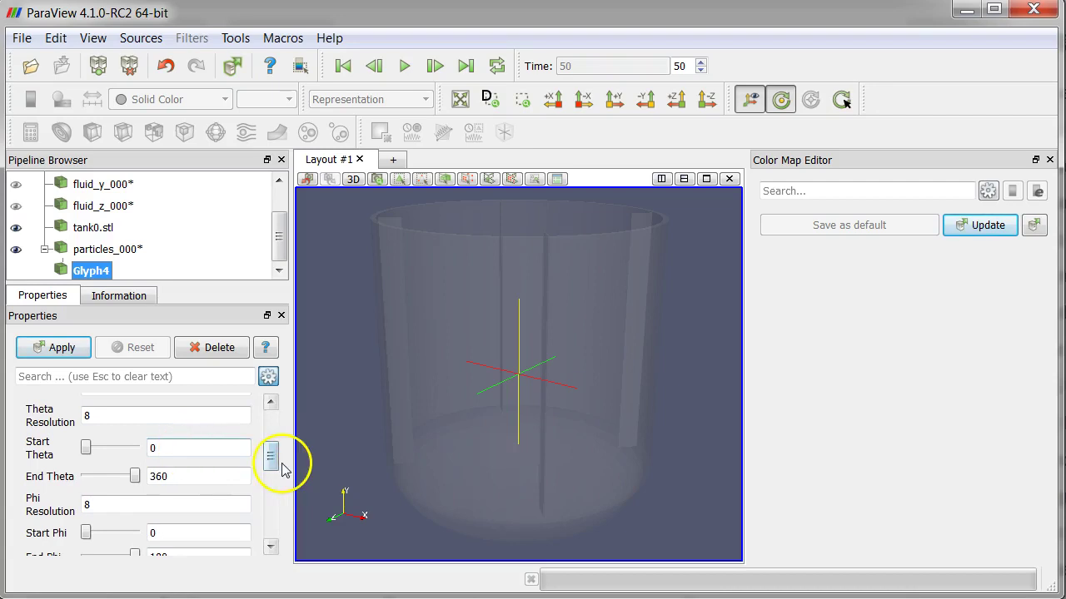
{"action": "double_click", "coordinate": [114, 421]}
{"action": "type", "text": "3"}
{"action": "key", "text": "BackSpace"}
{"action": "type", "text": "8"}
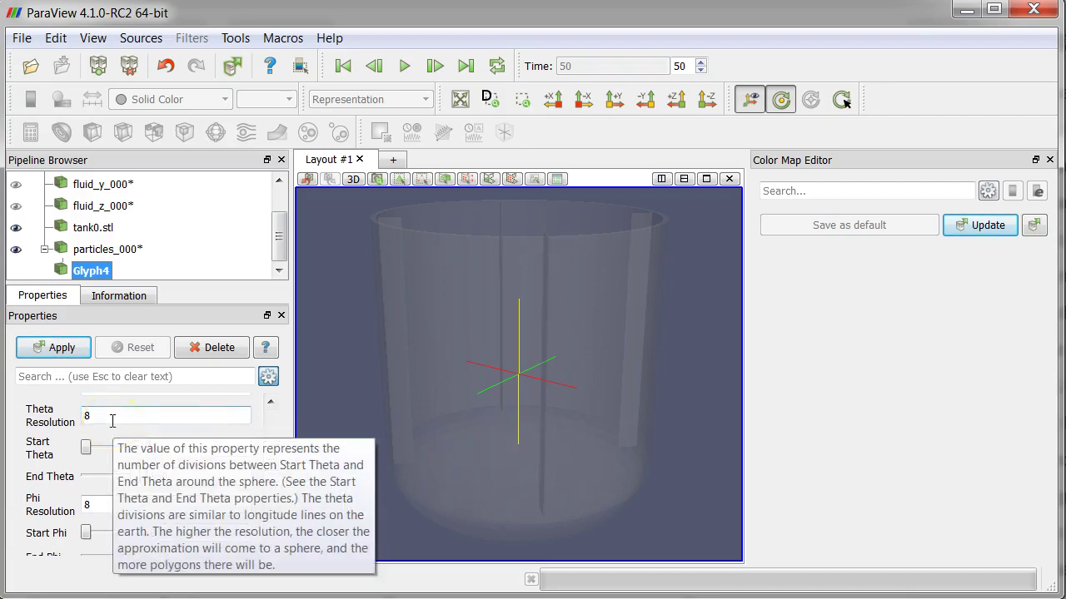
{"action": "left_click_drag", "start_coordinate": [272, 456], "coordinate": [273, 467]}
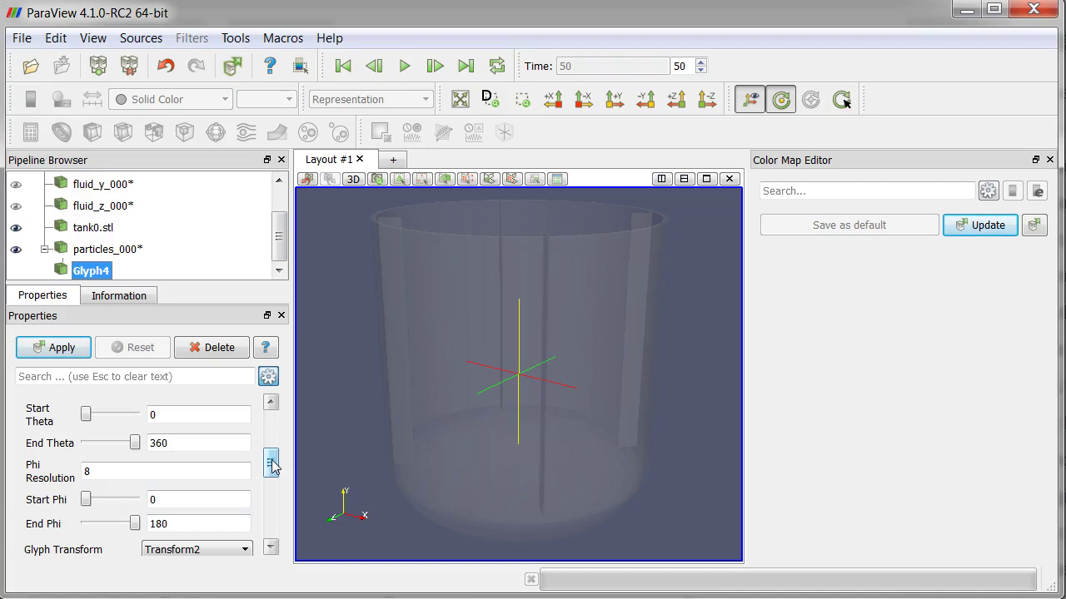
{"action": "left_click_drag", "start_coordinate": [273, 466], "coordinate": [271, 487]}
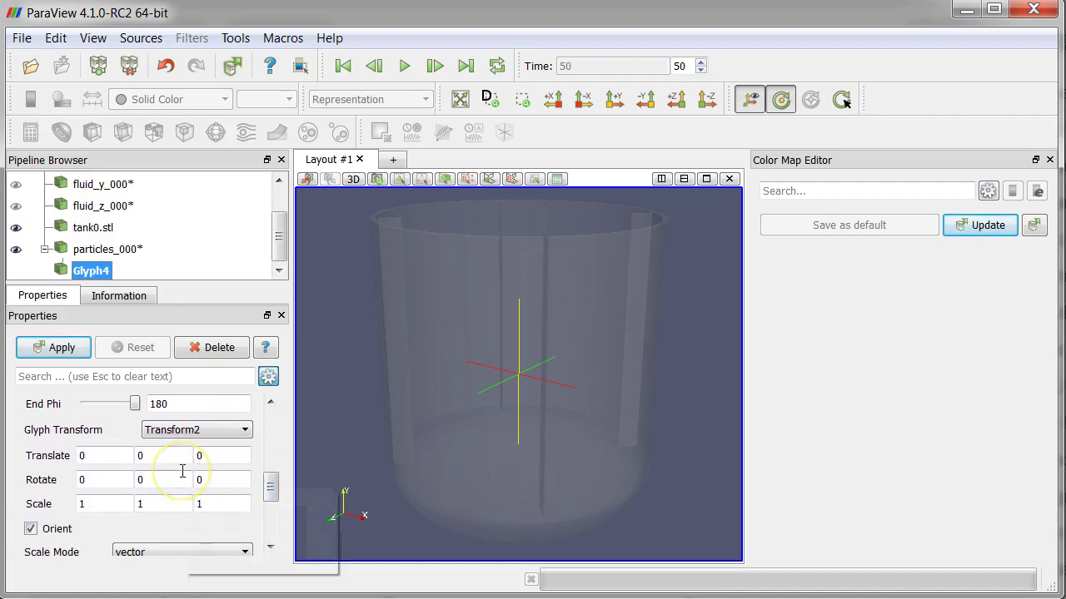
{"action": "left_click", "coordinate": [272, 487]}
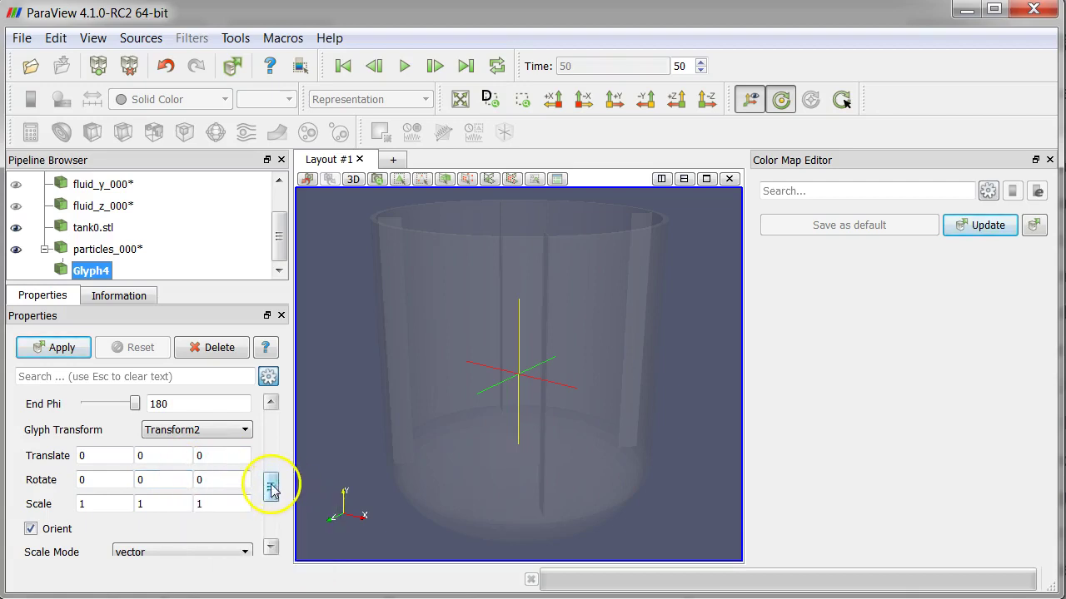
{"action": "left_click_drag", "start_coordinate": [271, 487], "coordinate": [271, 504]}
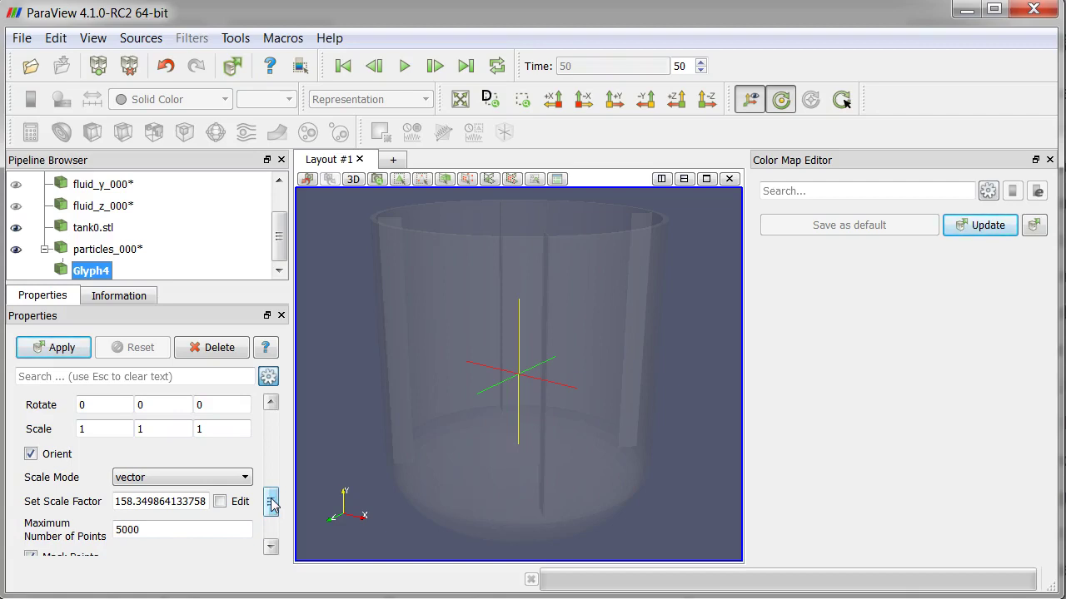
{"action": "left_click_drag", "start_coordinate": [270, 502], "coordinate": [153, 422]}
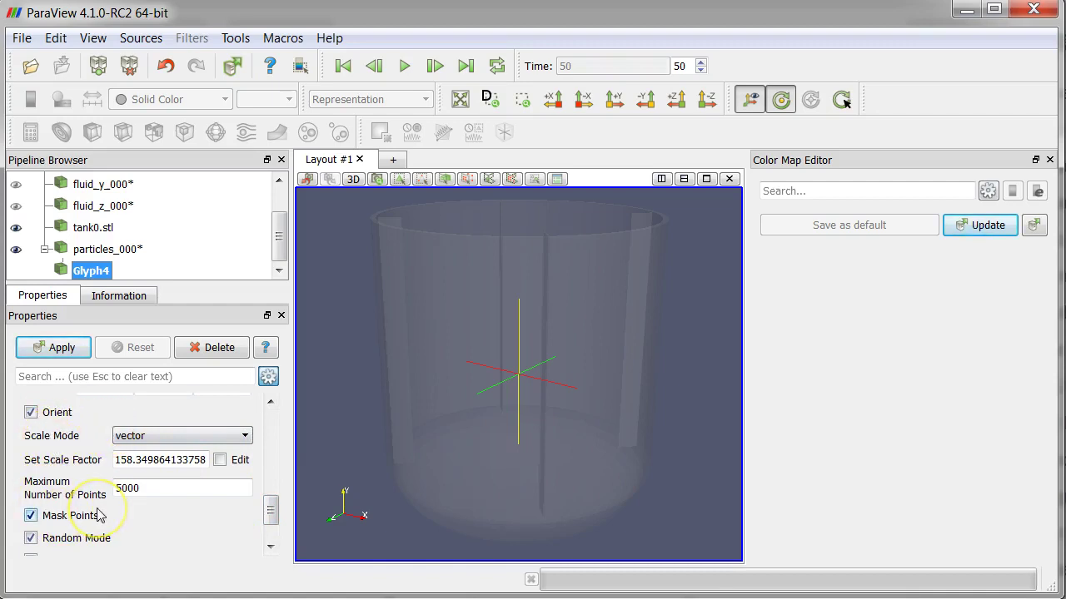
Dismiss the Mask Points tip and set the glyph Scale Mode to off.
{"action": "mouse_move", "coordinate": [97, 515]}
{"action": "left_click", "coordinate": [209, 522]}
{"action": "left_click", "coordinate": [228, 436]}
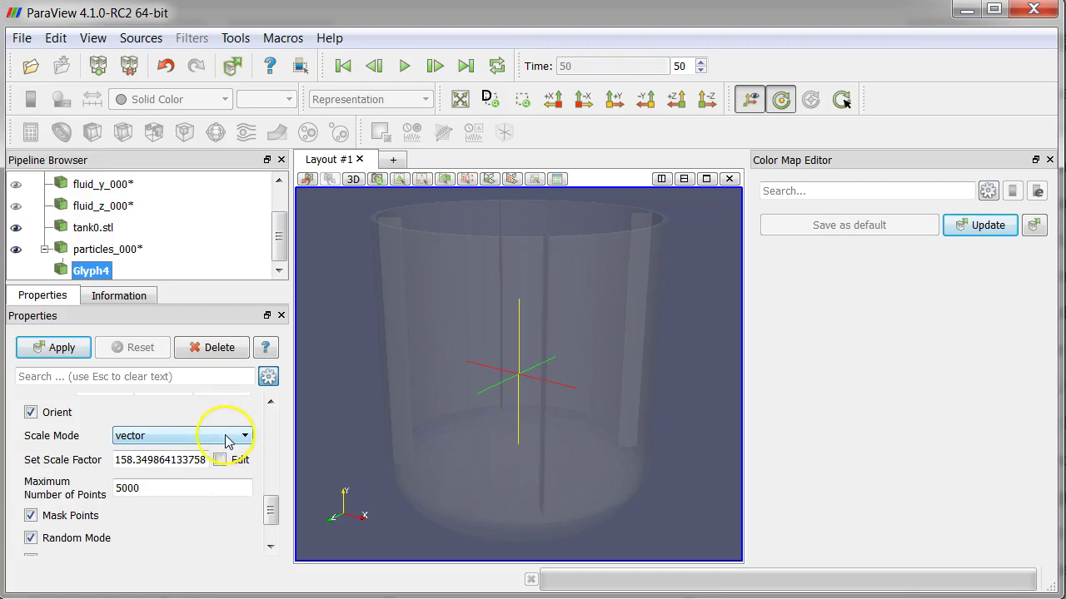
{"action": "left_click", "coordinate": [156, 496]}
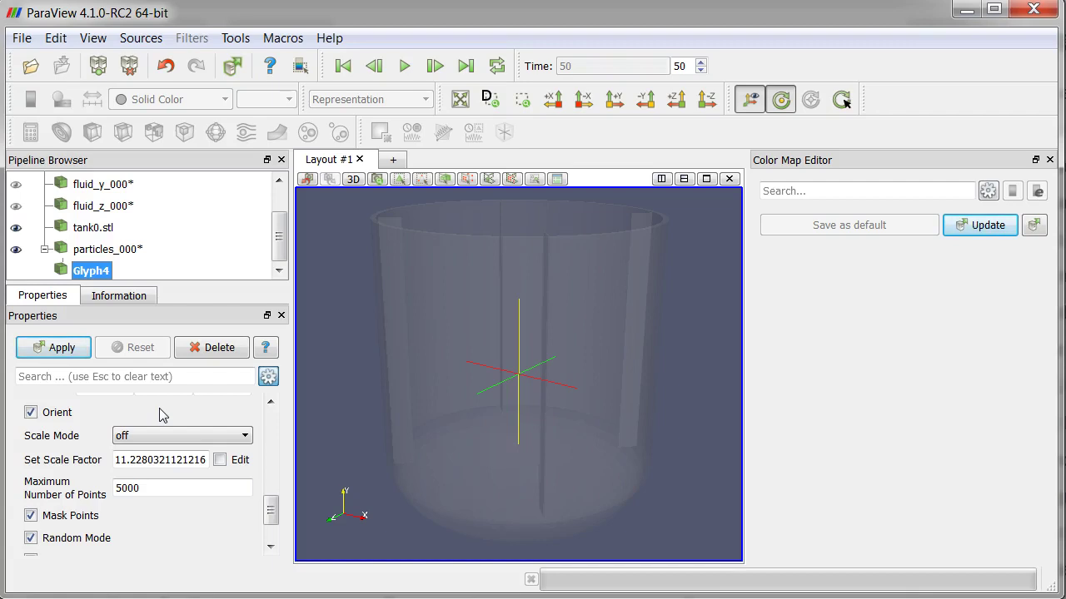
Set Maximum Number of Points to 1000 and adjust the Mask Points options, keeping masking on.
{"action": "left_click_drag", "start_coordinate": [271, 507], "coordinate": [271, 517]}
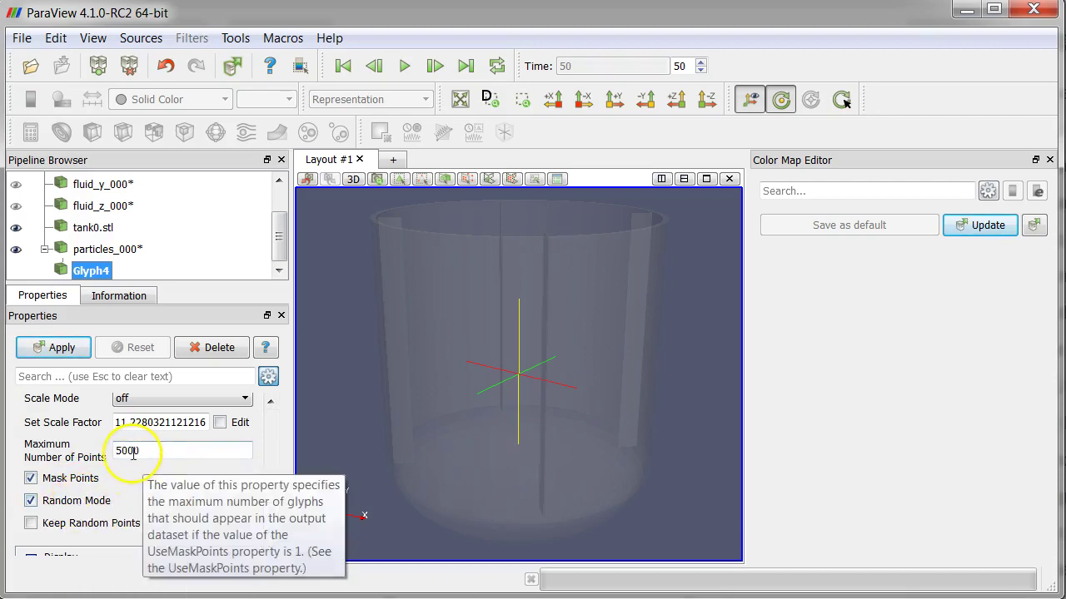
{"action": "left_click_drag", "start_coordinate": [127, 451], "coordinate": [117, 452]}
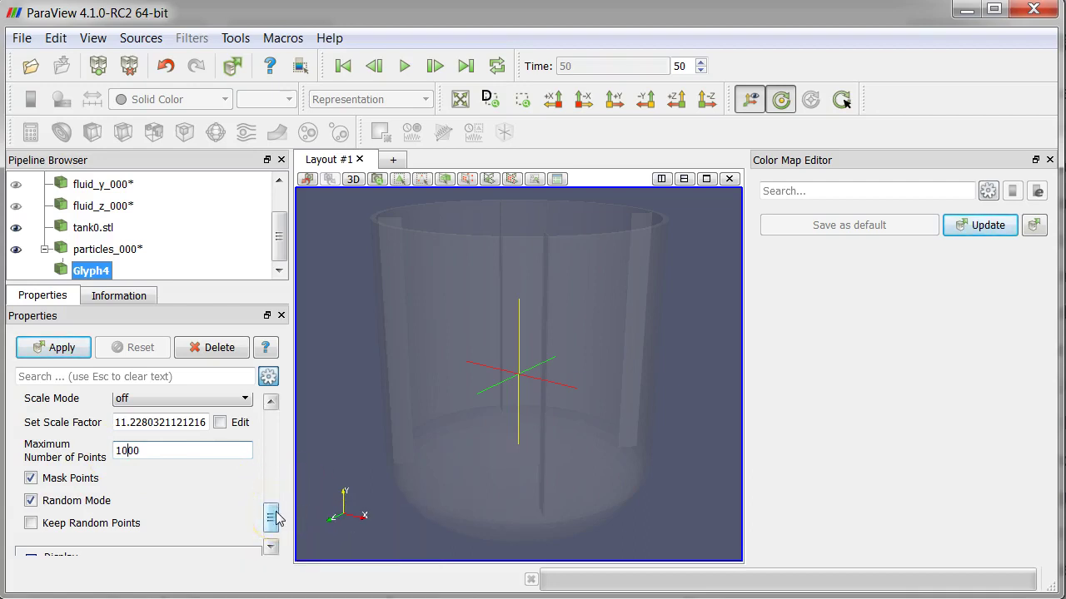
{"action": "left_click", "coordinate": [31, 478]}
{"action": "left_click", "coordinate": [31, 500]}
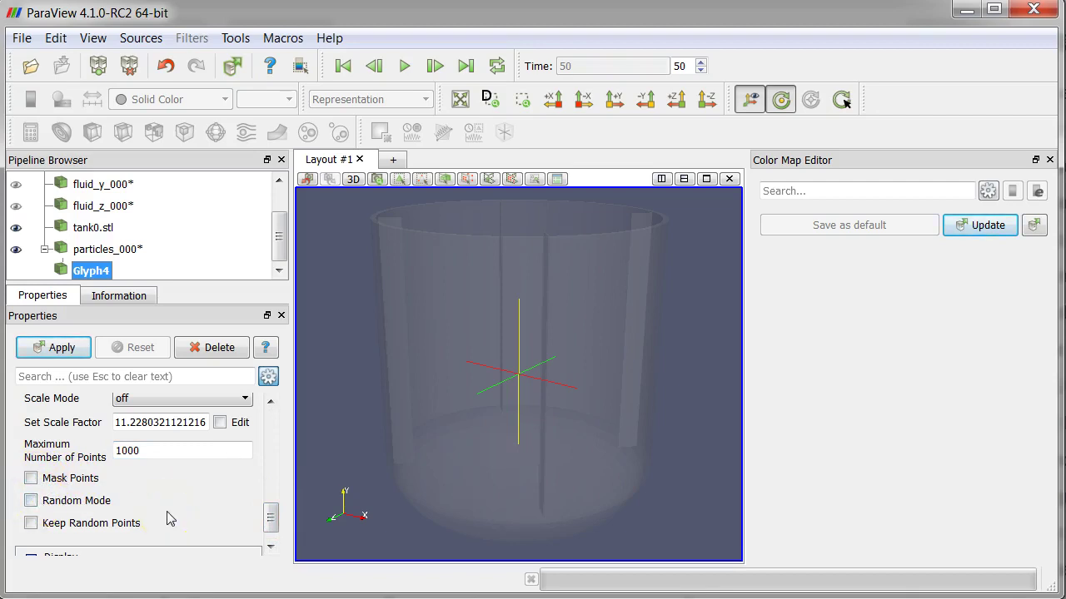
{"action": "left_click", "coordinate": [31, 478]}
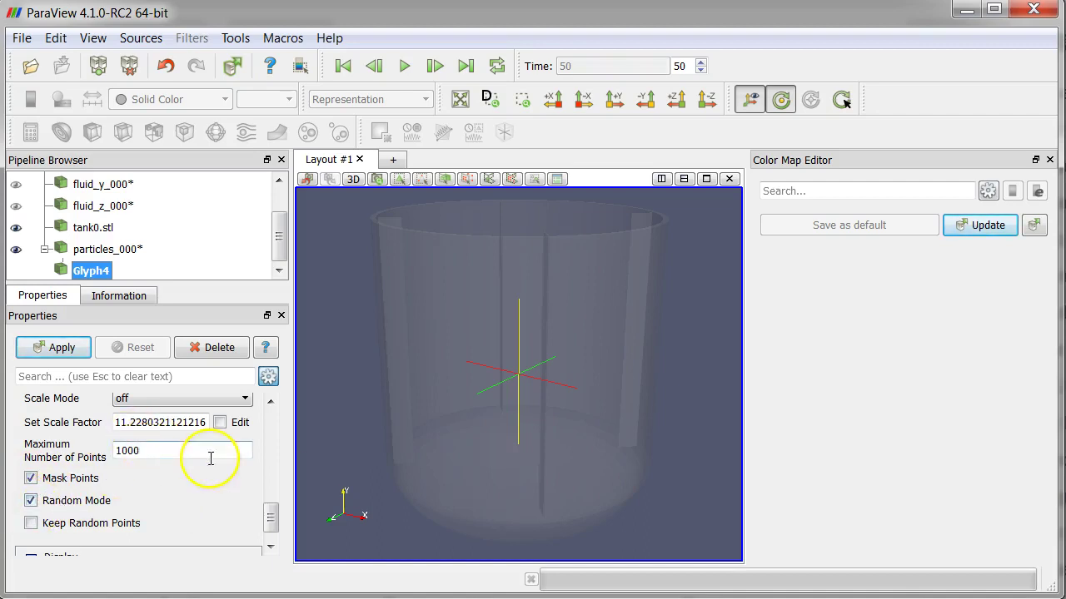
{"action": "left_click_drag", "start_coordinate": [269, 519], "coordinate": [274, 436]}
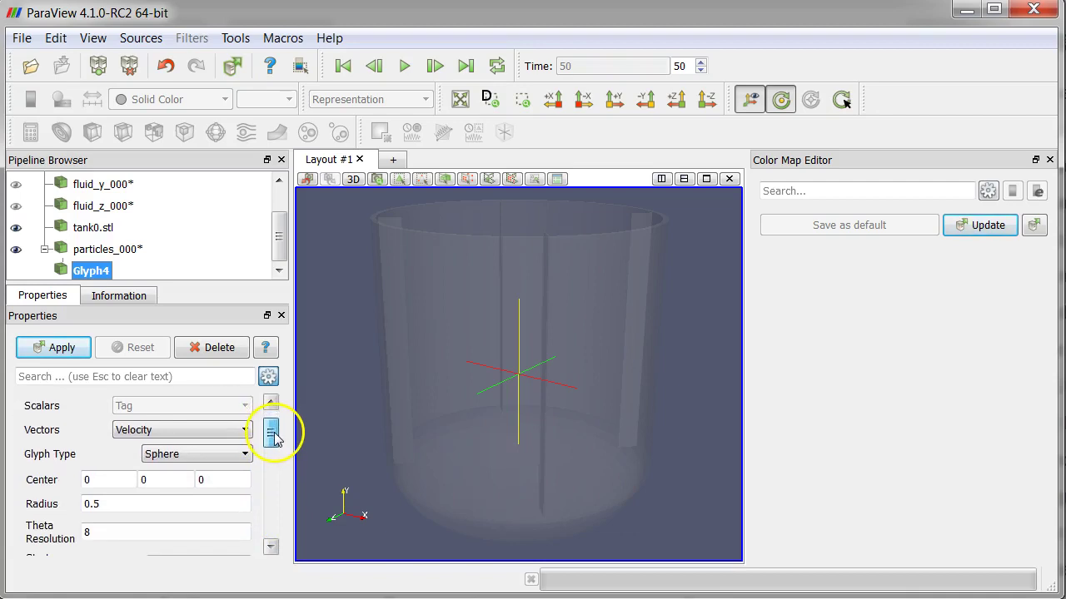
Apply the sphere glyphs, then change their Radius from 0.02 to 0.04 and apply.
{"action": "left_click", "coordinate": [65, 348]}
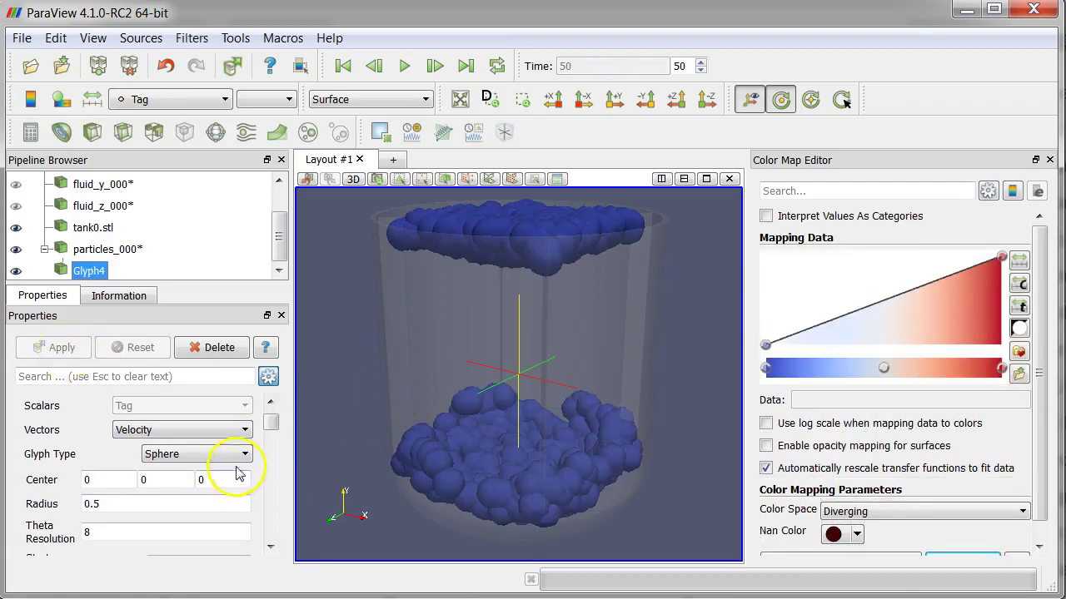
{"action": "mouse_move", "coordinate": [271, 422]}
{"action": "left_mouse_down"}
{"action": "mouse_move", "coordinate": [269, 457]}
{"action": "mouse_move", "coordinate": [269, 417]}
{"action": "left_mouse_up"}
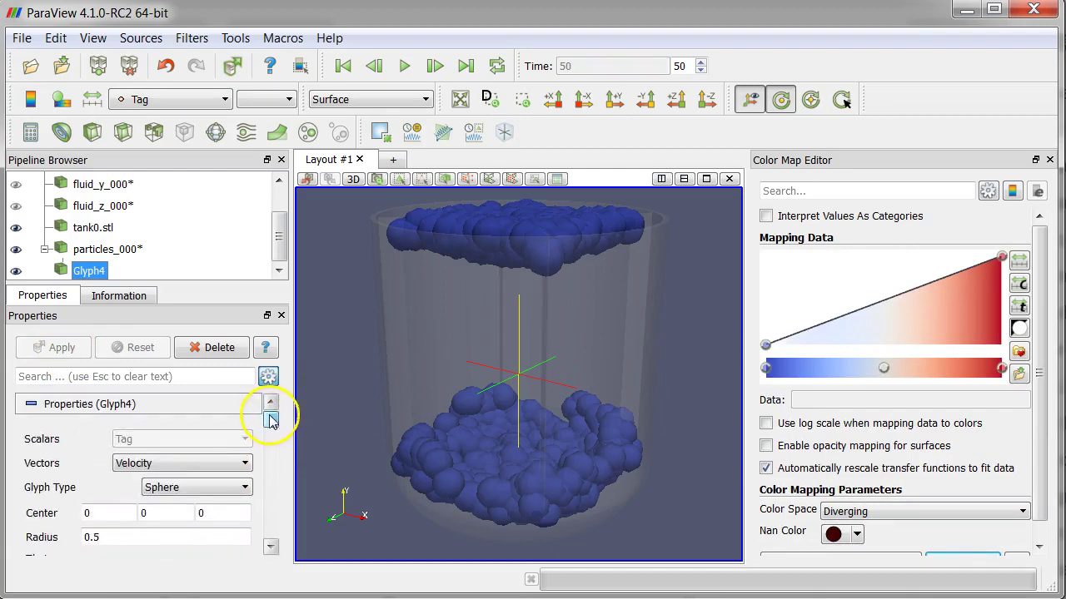
{"action": "left_click", "coordinate": [106, 539]}
{"action": "type", "text": "02"}
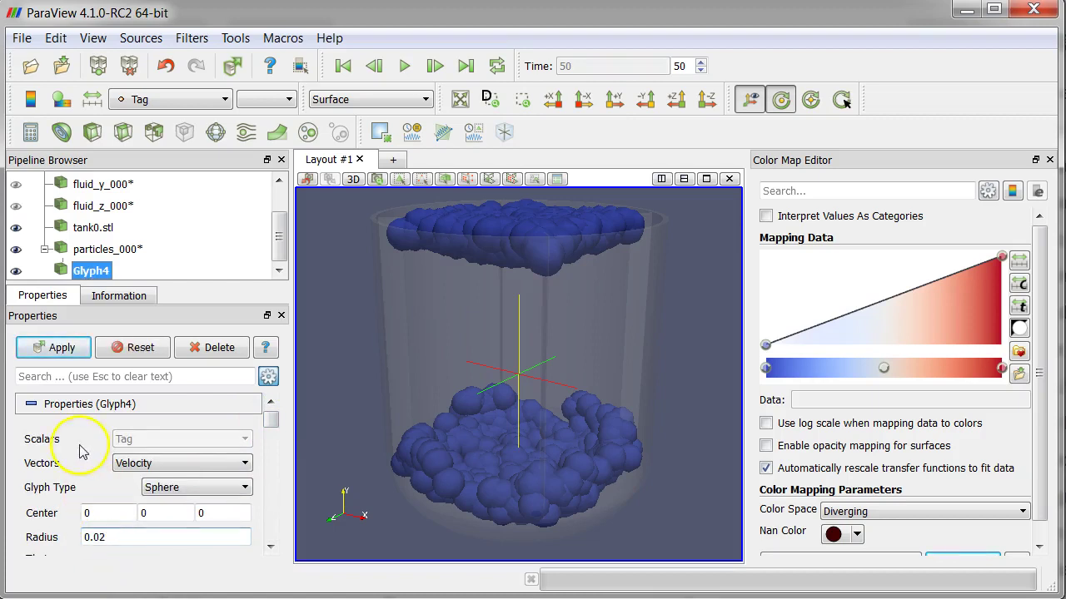
{"action": "left_click", "coordinate": [25, 349]}
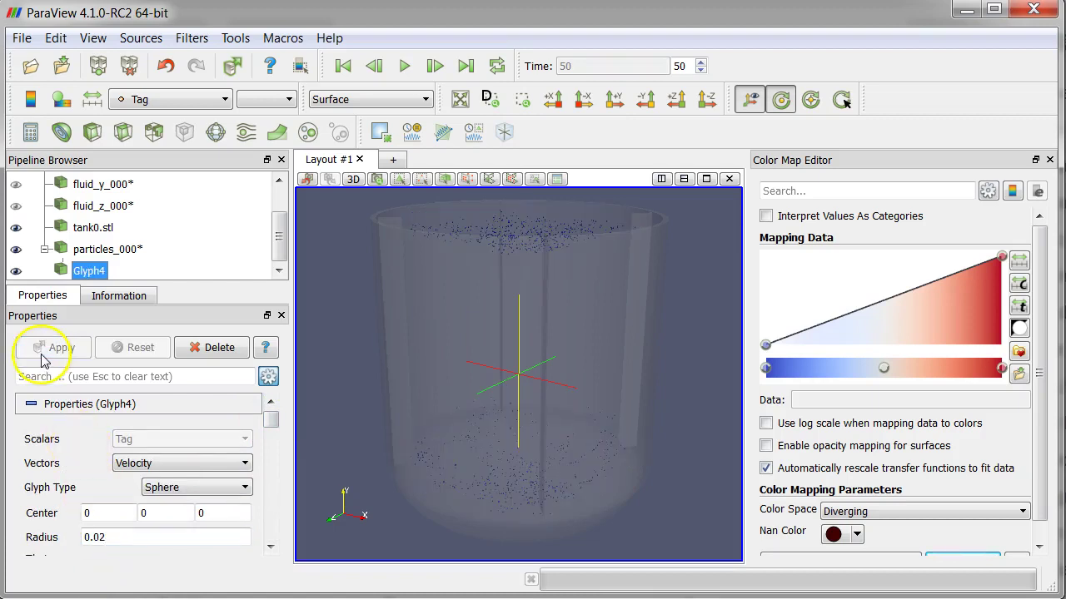
{"action": "left_click", "coordinate": [119, 538]}
{"action": "key", "text": "BackSpace"}
{"action": "type", "text": "4"}
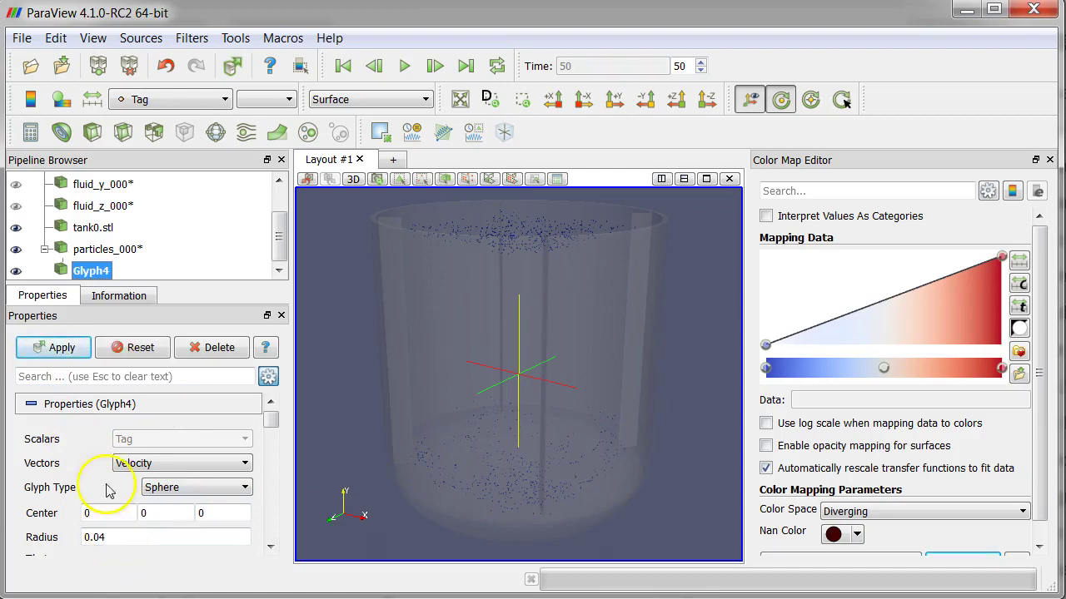
{"action": "left_click", "coordinate": [22, 349]}
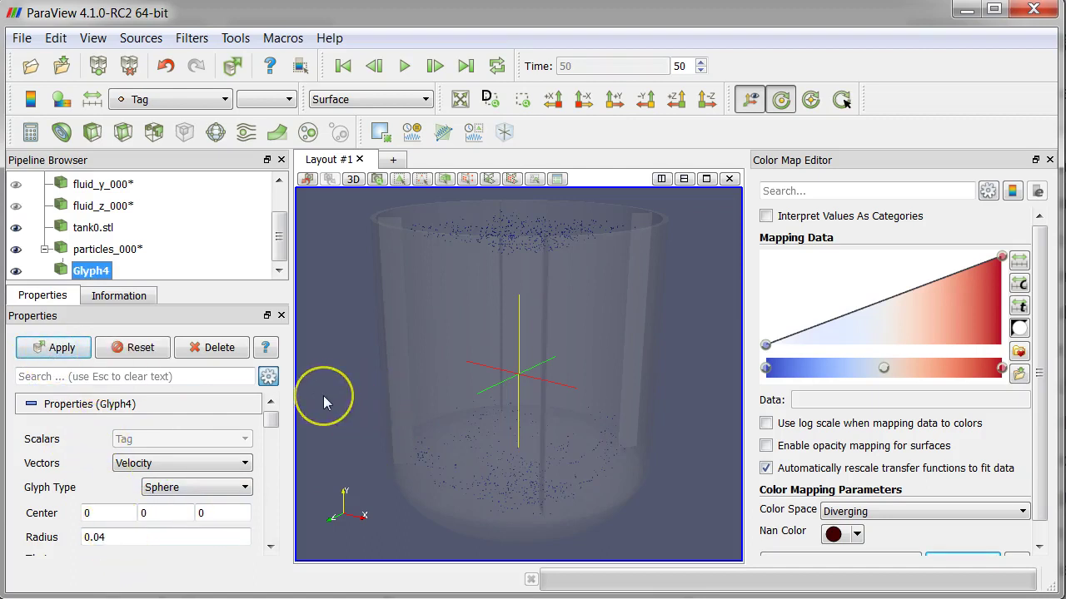
{"action": "left_click", "coordinate": [58, 353]}
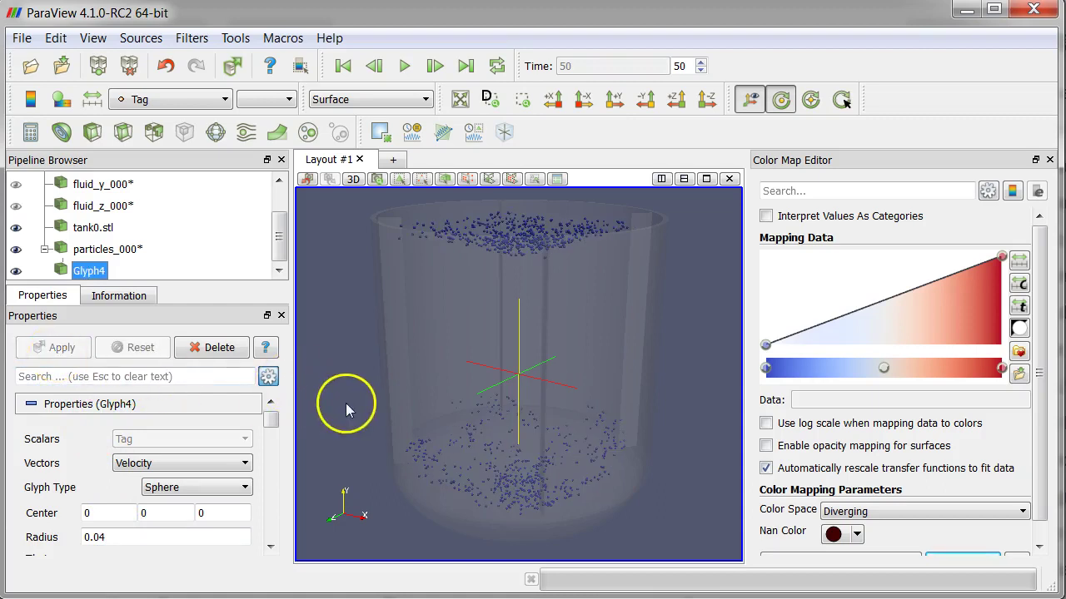
Change Maximum Number of Points from 1000 to 4000 and apply it.
{"action": "left_click_drag", "start_coordinate": [275, 427], "coordinate": [274, 457]}
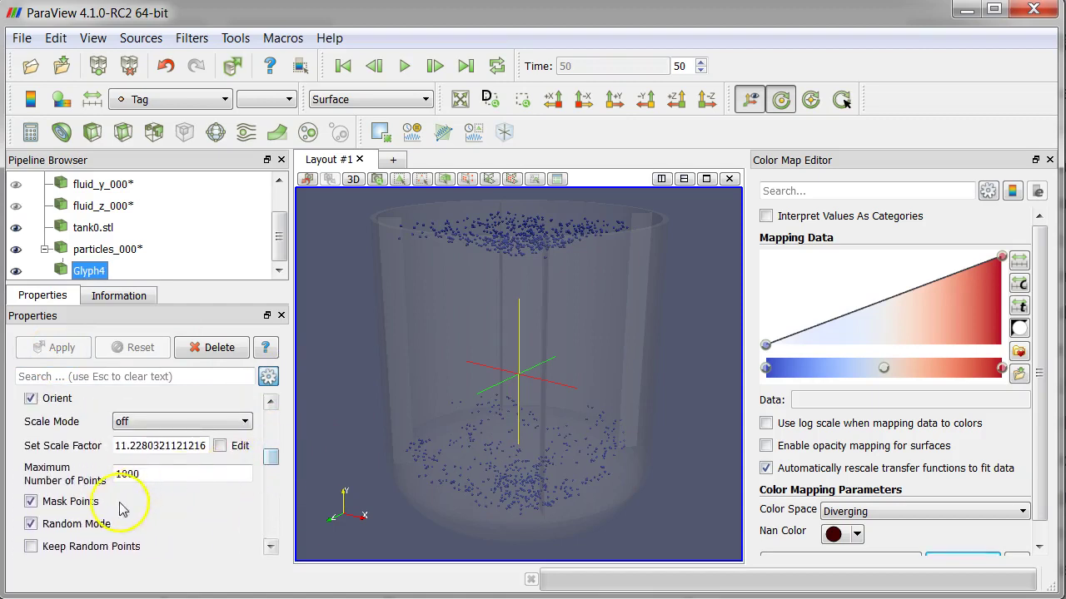
{"action": "left_click", "coordinate": [123, 474]}
{"action": "key", "text": "BackSpace"}
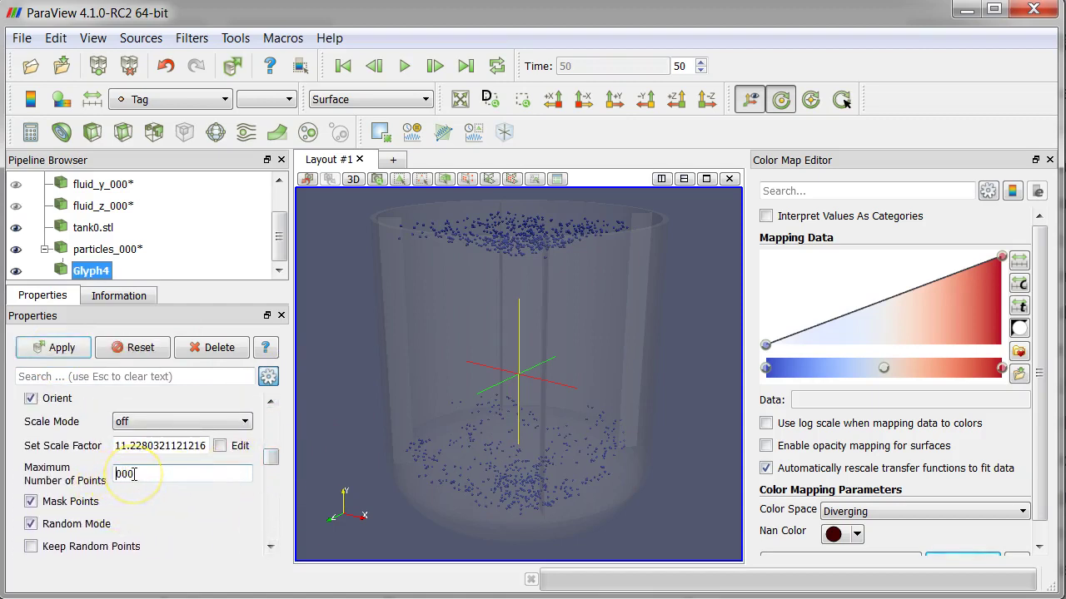
{"action": "type", "text": "4"}
{"action": "left_click", "coordinate": [55, 347]}
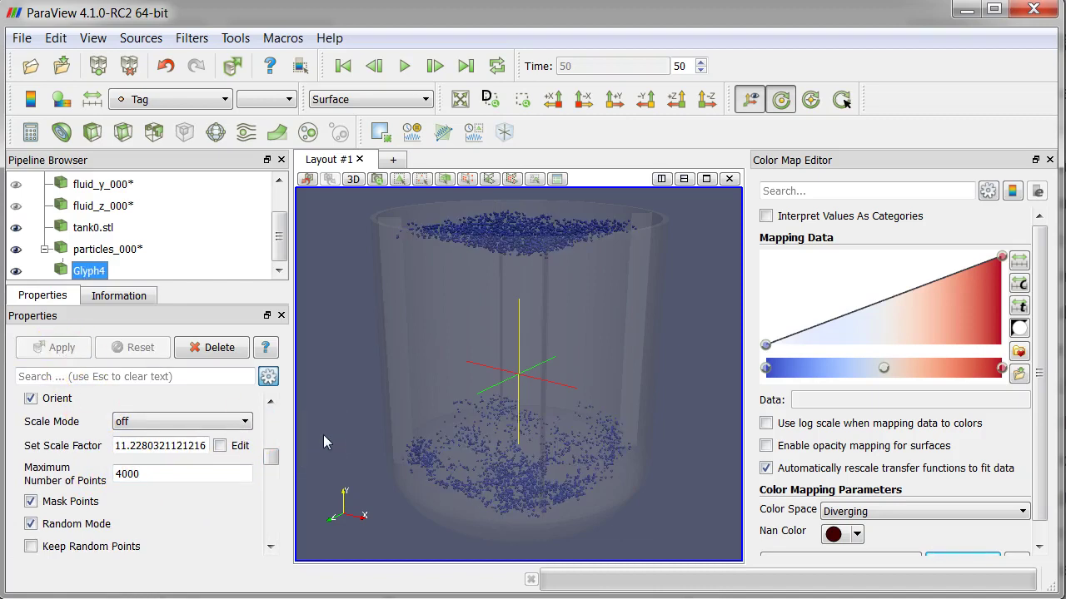
{"action": "left_click", "coordinate": [353, 241]}
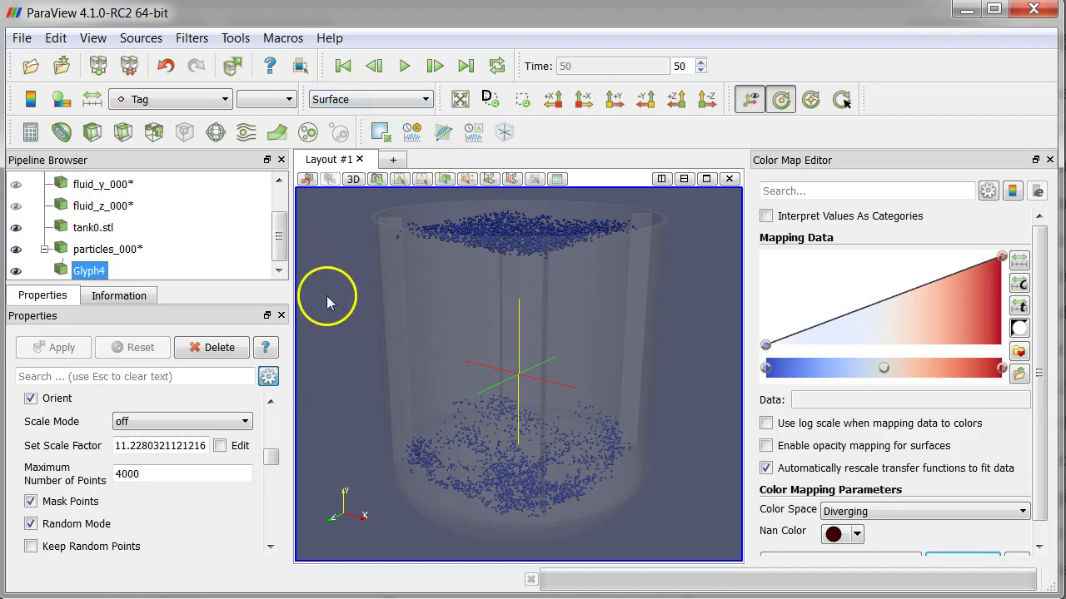
Return the animation to its first frame at time 0.
{"action": "left_click", "coordinate": [342, 67]}
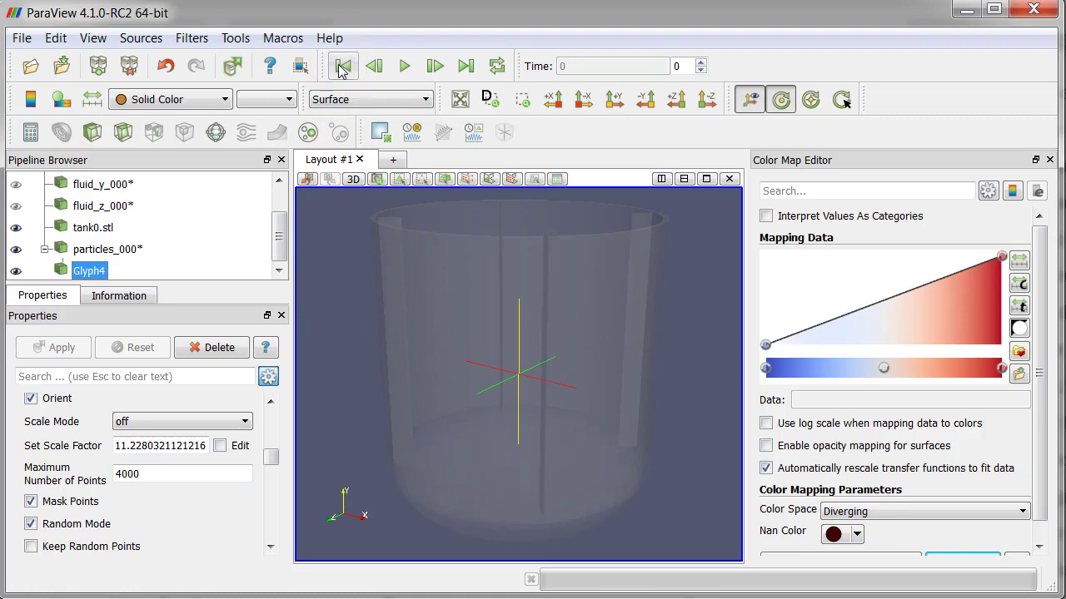
{"action": "left_click", "coordinate": [406, 66]}
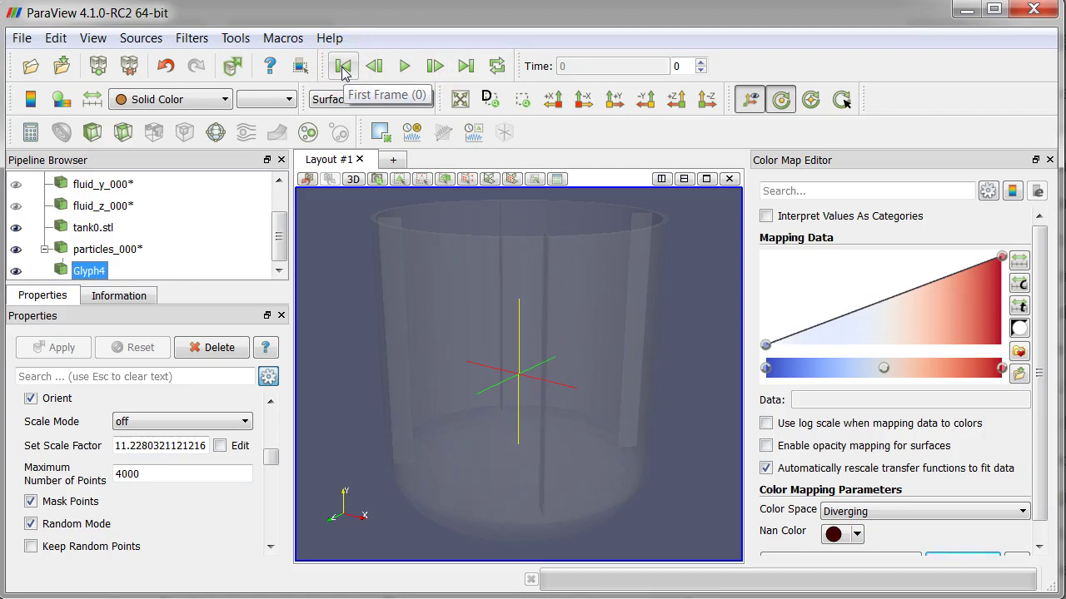
{"action": "left_click", "coordinate": [403, 68]}
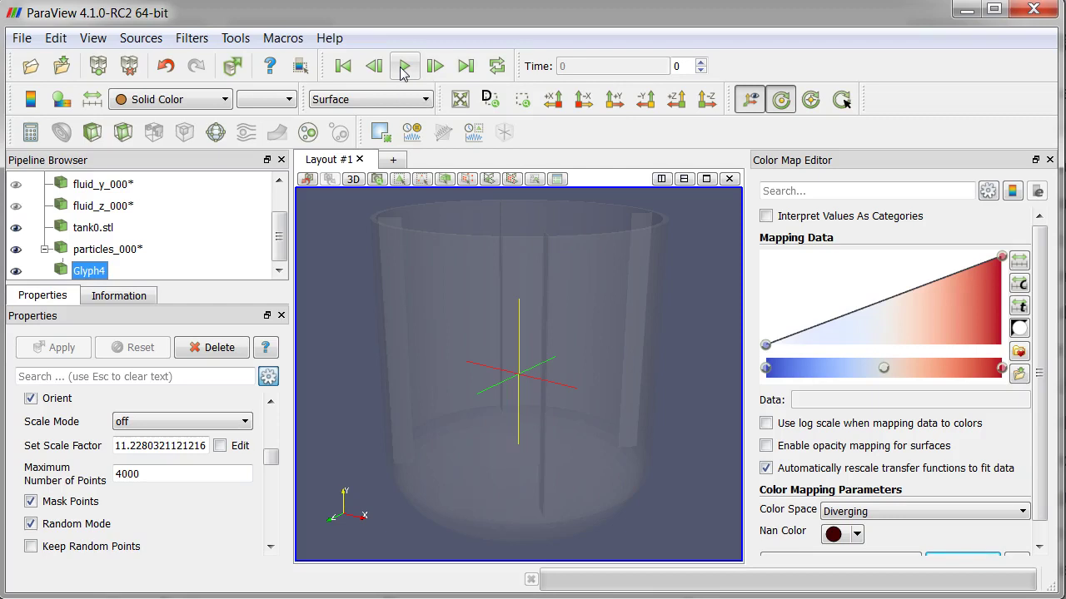
Play the particle animation forward until it reaches time 75.
{"action": "left_click", "coordinate": [404, 67]}
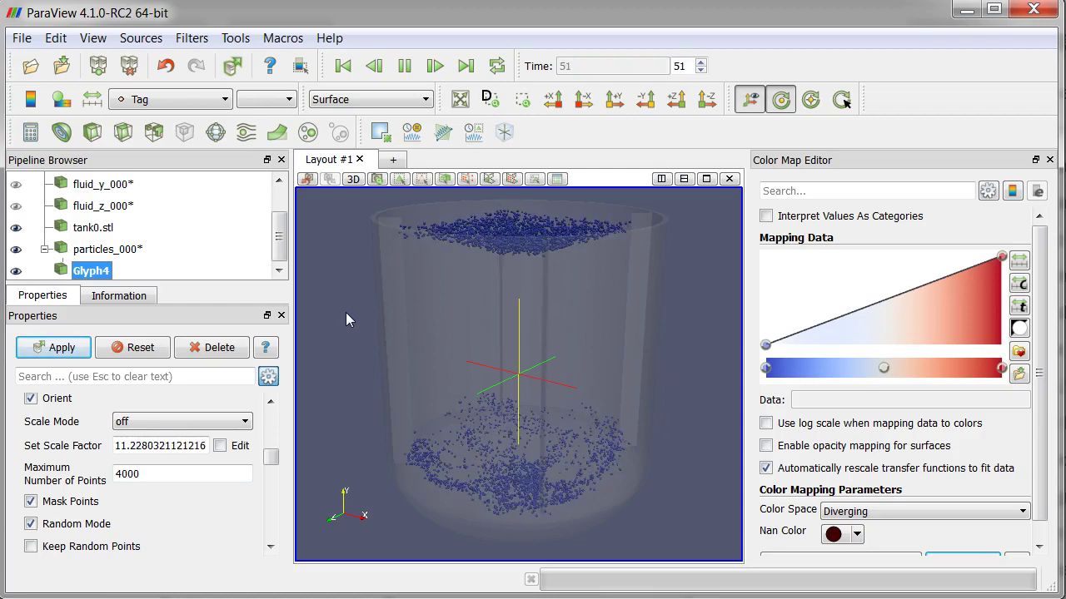
{"action": "left_click", "coordinate": [463, 273]}
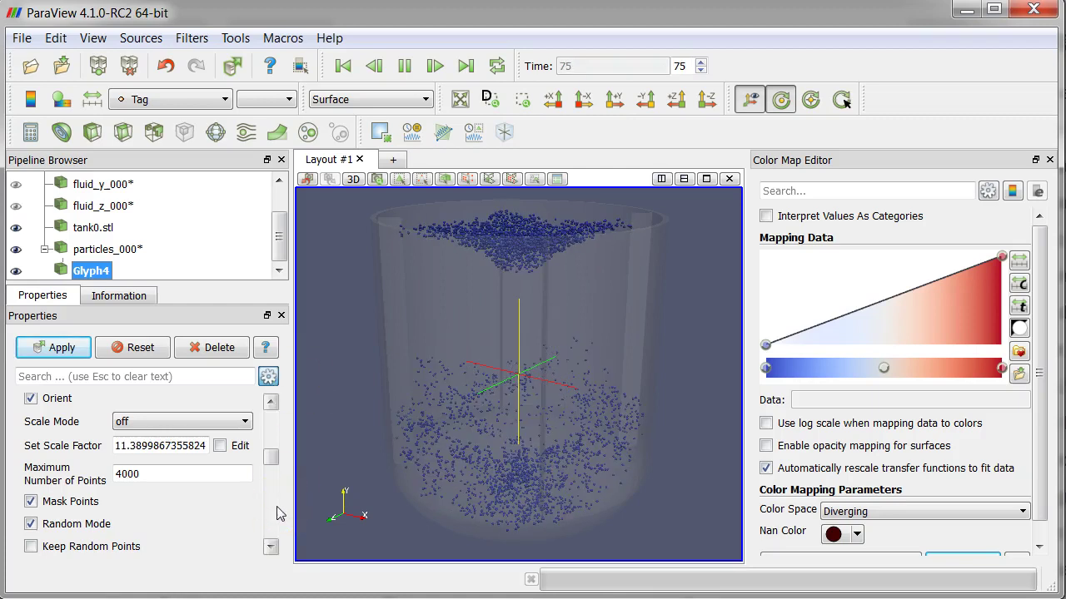
Pause at time 80, uncheck Mask Points and Random Mode, and apply.
{"action": "left_click", "coordinate": [310, 337]}
{"action": "left_click", "coordinate": [408, 67]}
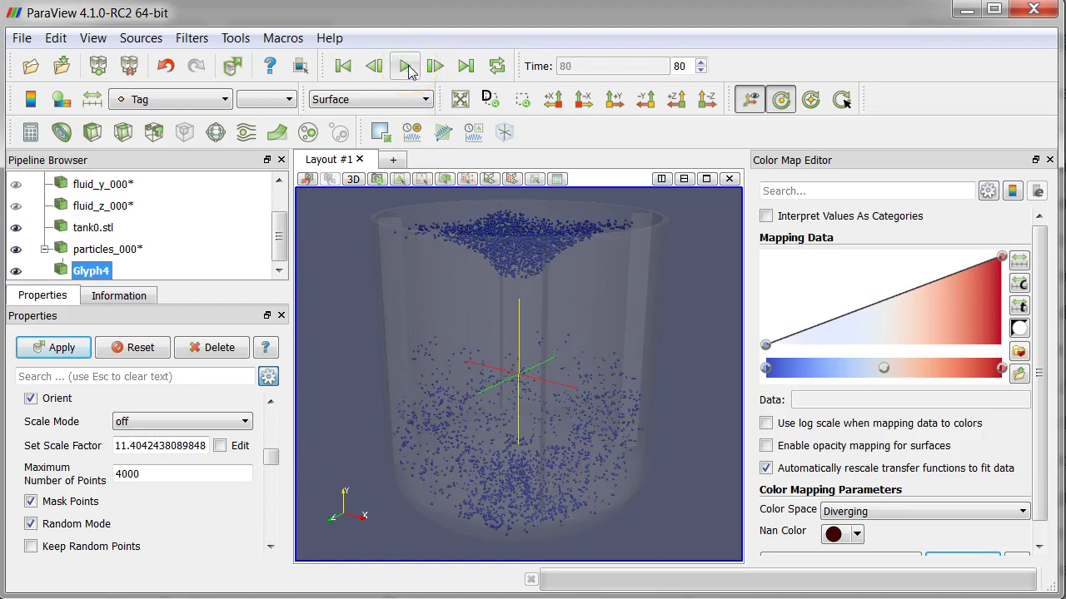
{"action": "left_click", "coordinate": [31, 502]}
{"action": "left_click", "coordinate": [31, 525]}
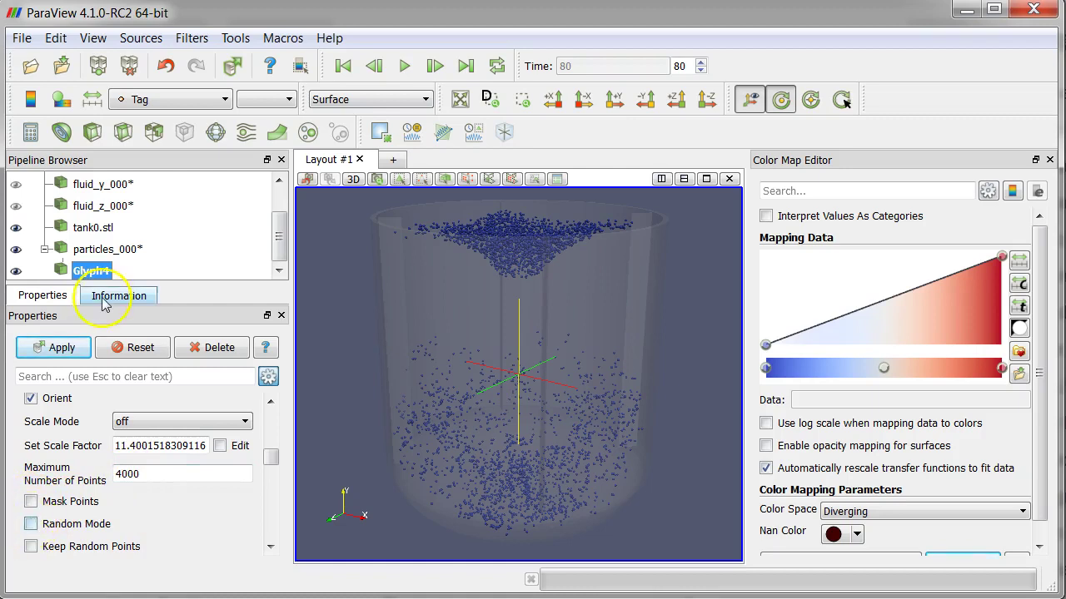
{"action": "left_click", "coordinate": [51, 354]}
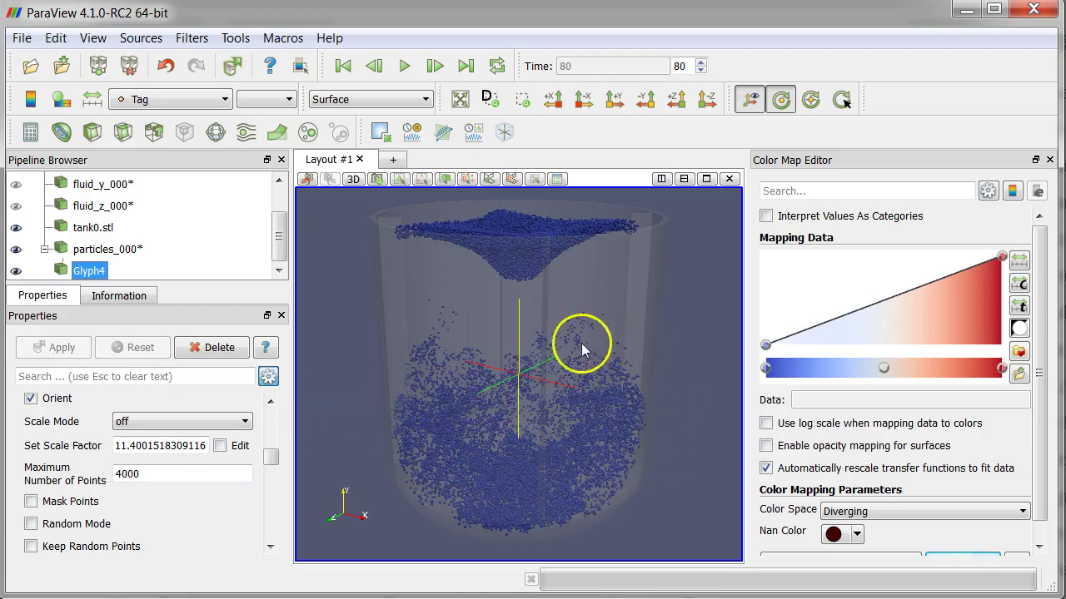
Enter time steps 400, 200 and then 75 in the Time field.
{"action": "double_click", "coordinate": [681, 66]}
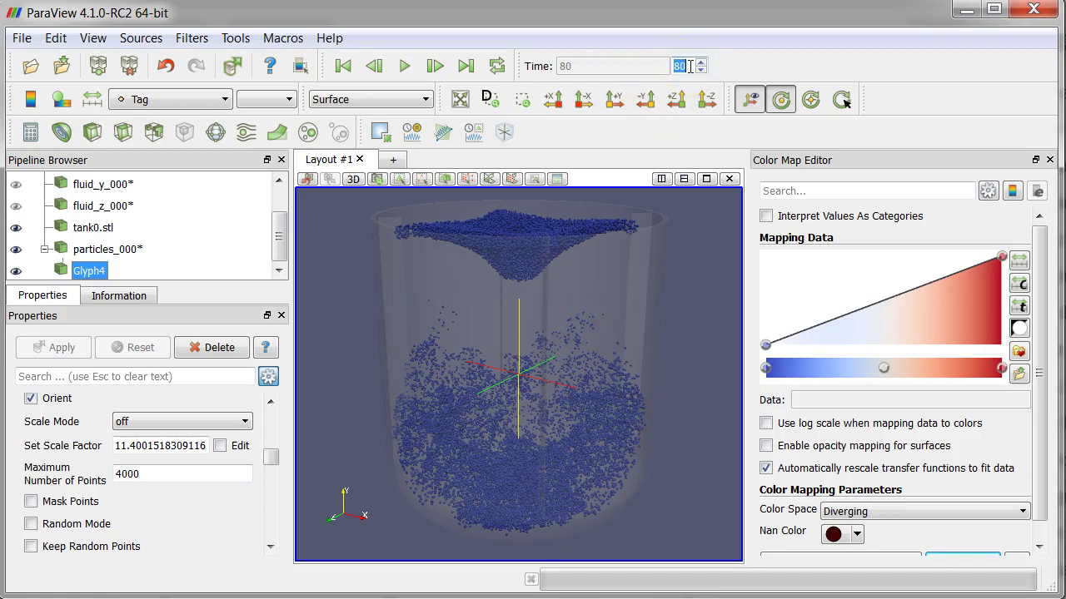
{"action": "type", "text": "400"}
{"action": "key", "text": "Return"}
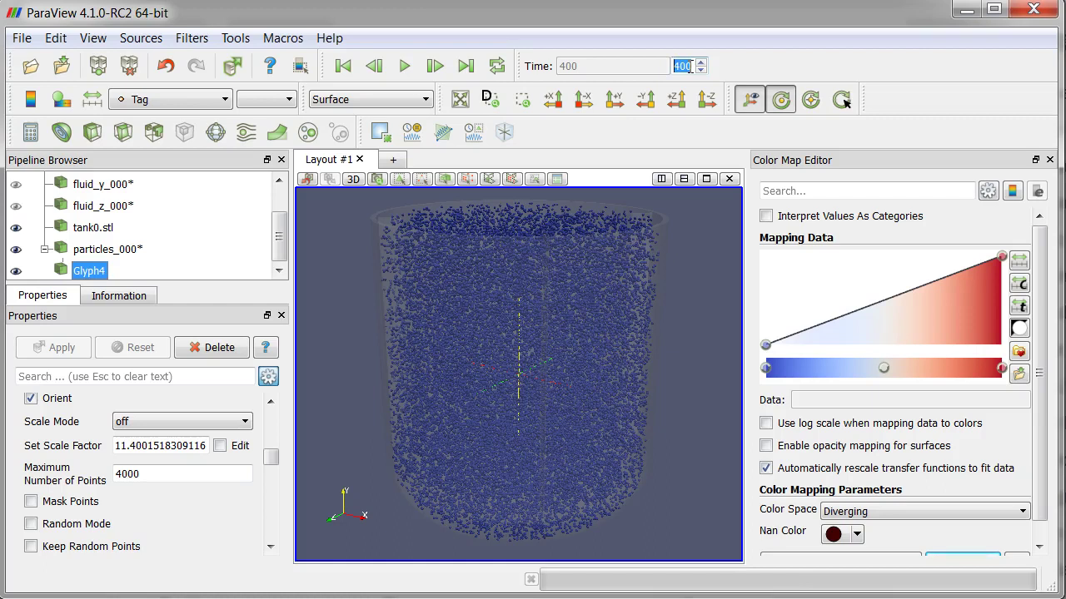
{"action": "type", "text": "200"}
{"action": "key", "text": "Return"}
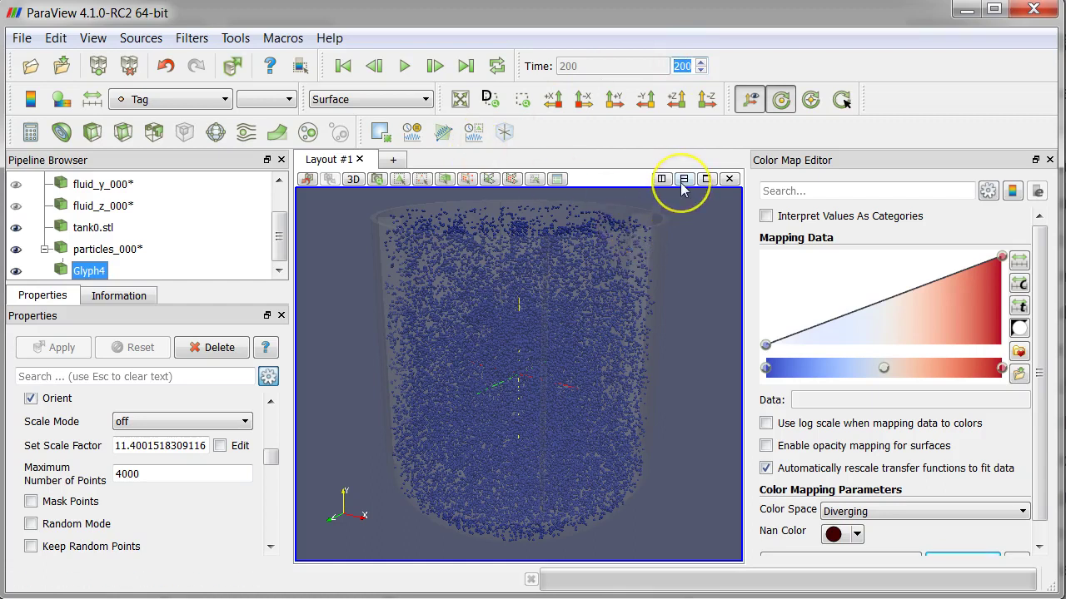
{"action": "type", "text": "75"}
{"action": "key", "text": "Return"}
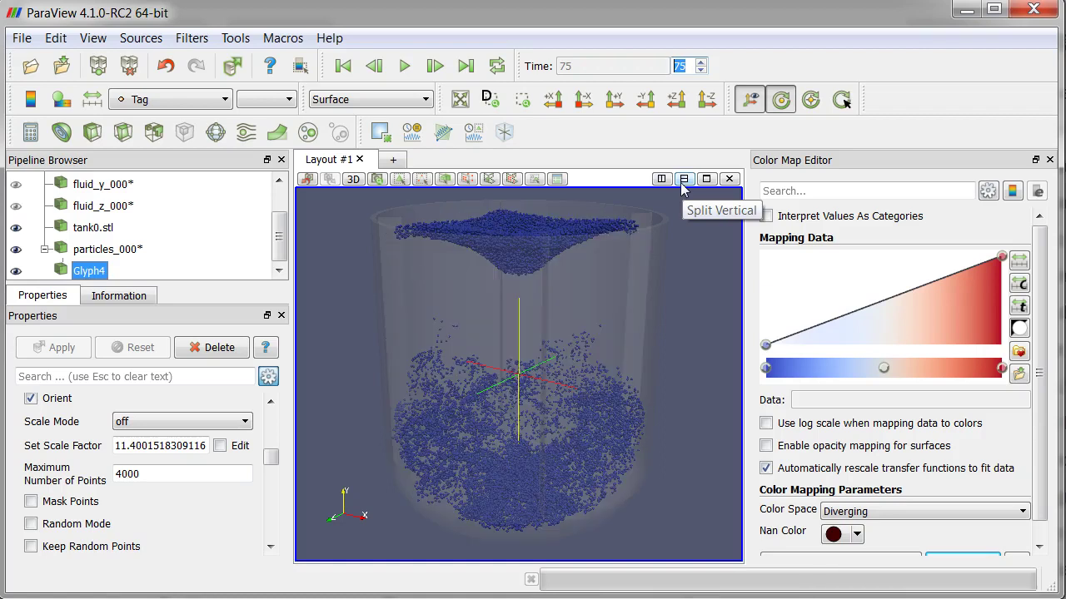
{"action": "left_click", "coordinate": [696, 268]}
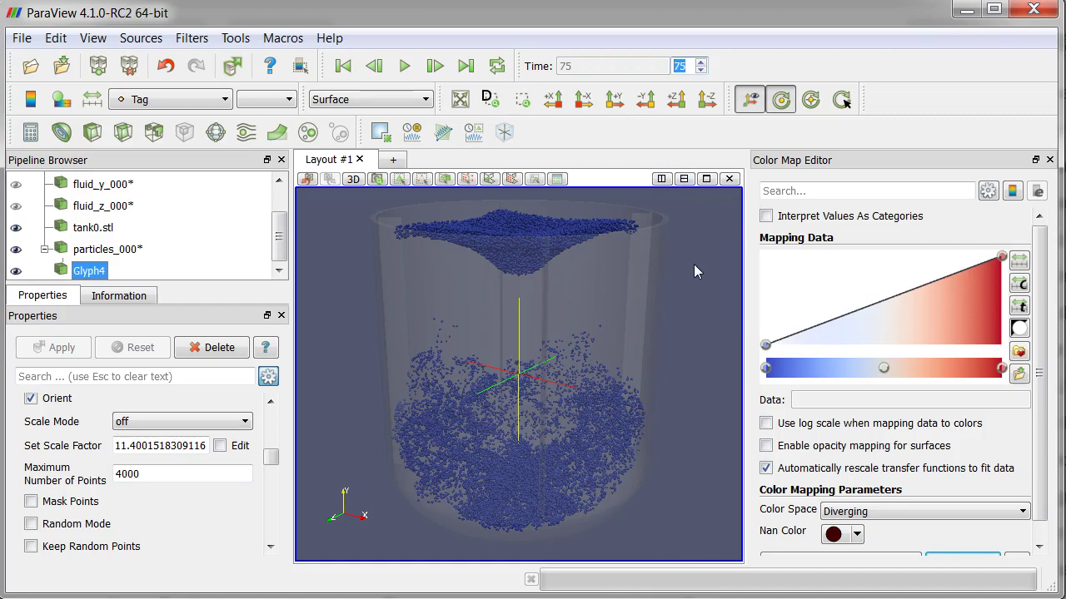
Rewind to time 0, then open Save Animation settings, uncheck Compression and cancel.
{"action": "left_click", "coordinate": [343, 66]}
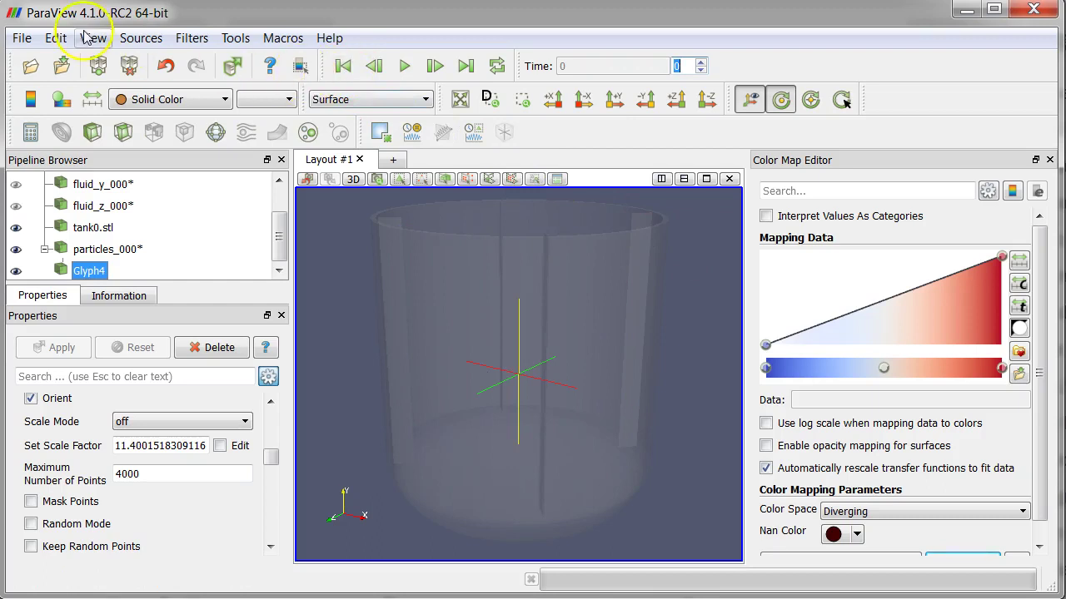
{"action": "left_click", "coordinate": [21, 37]}
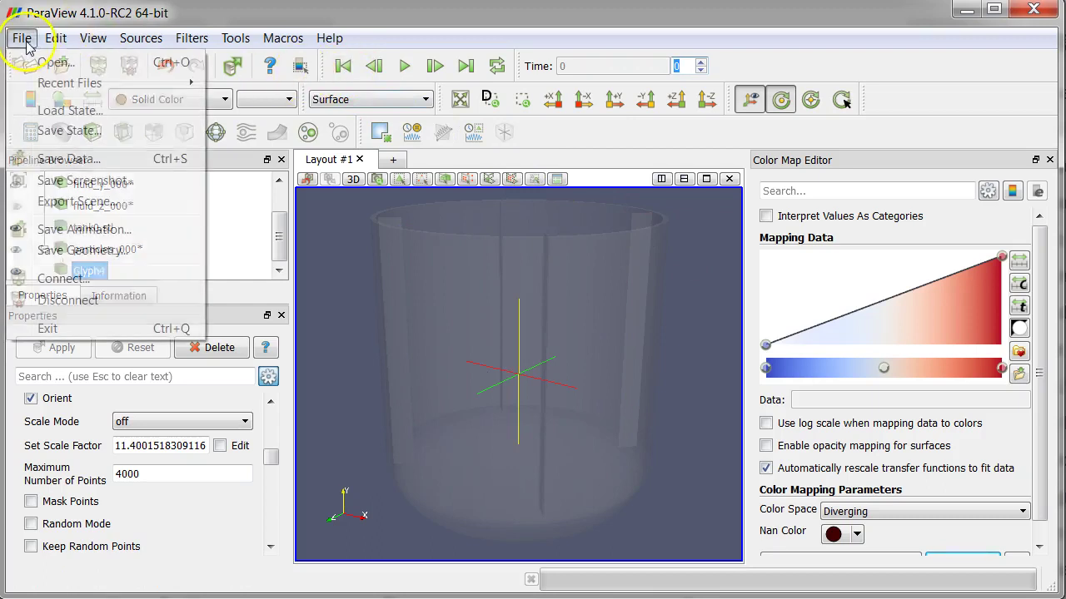
{"action": "left_click", "coordinate": [76, 228]}
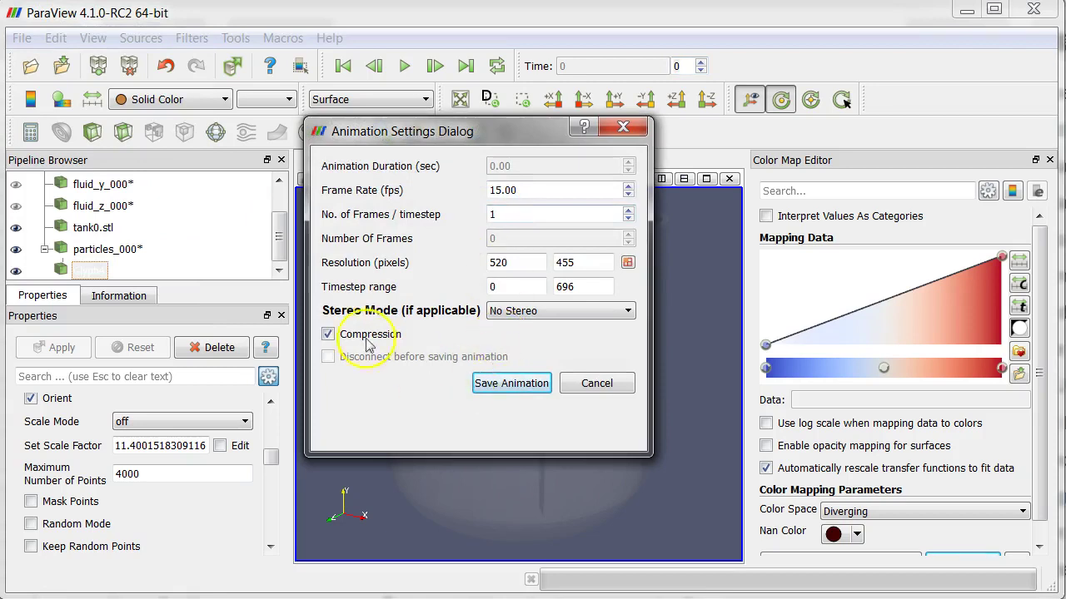
{"action": "left_click", "coordinate": [367, 343]}
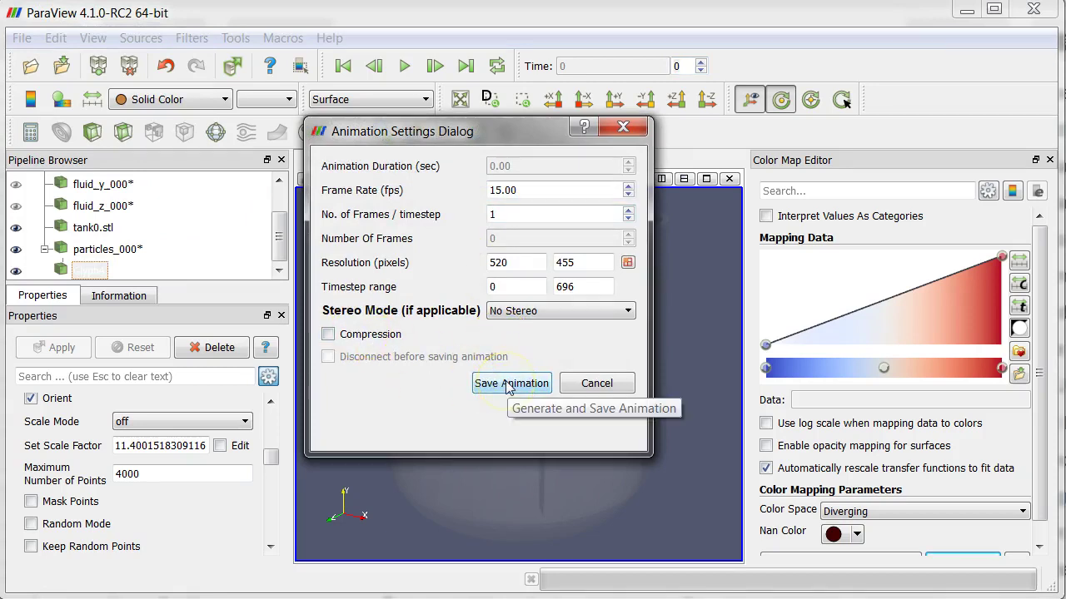
{"action": "left_click", "coordinate": [588, 384]}
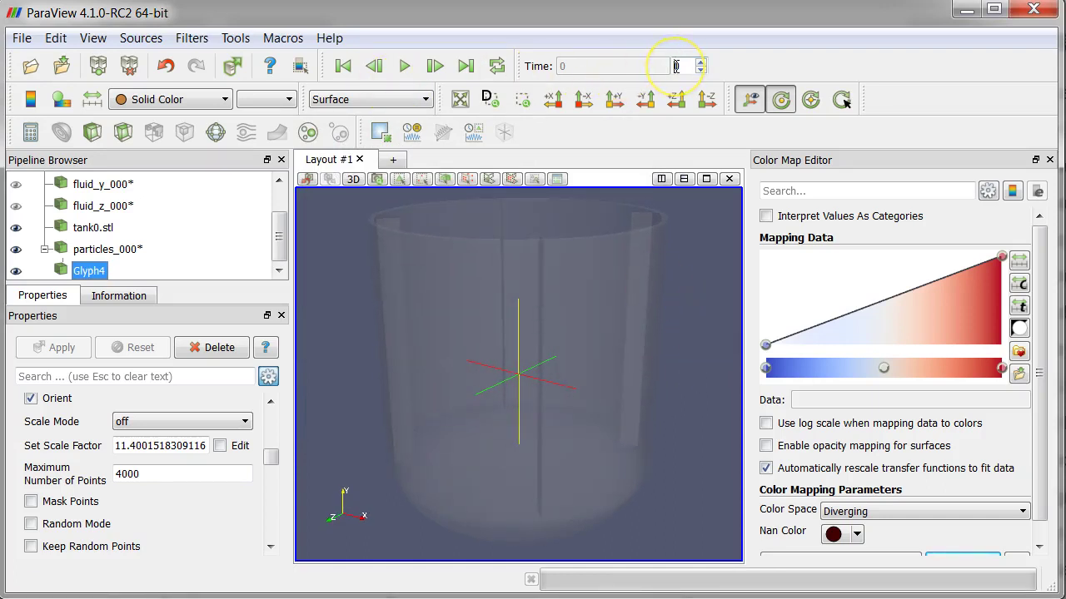
Jump to time step 10, re-render the particles at full detail, and resume playing the animation.
{"action": "type", "text": "1"}
{"action": "key", "text": "Return"}
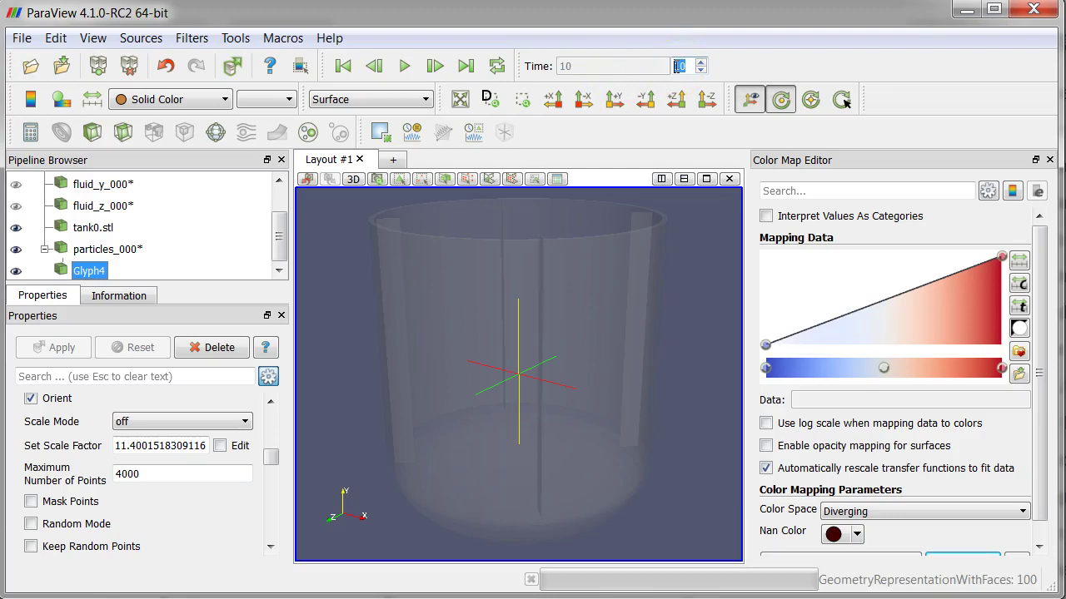
{"action": "left_click", "coordinate": [694, 265]}
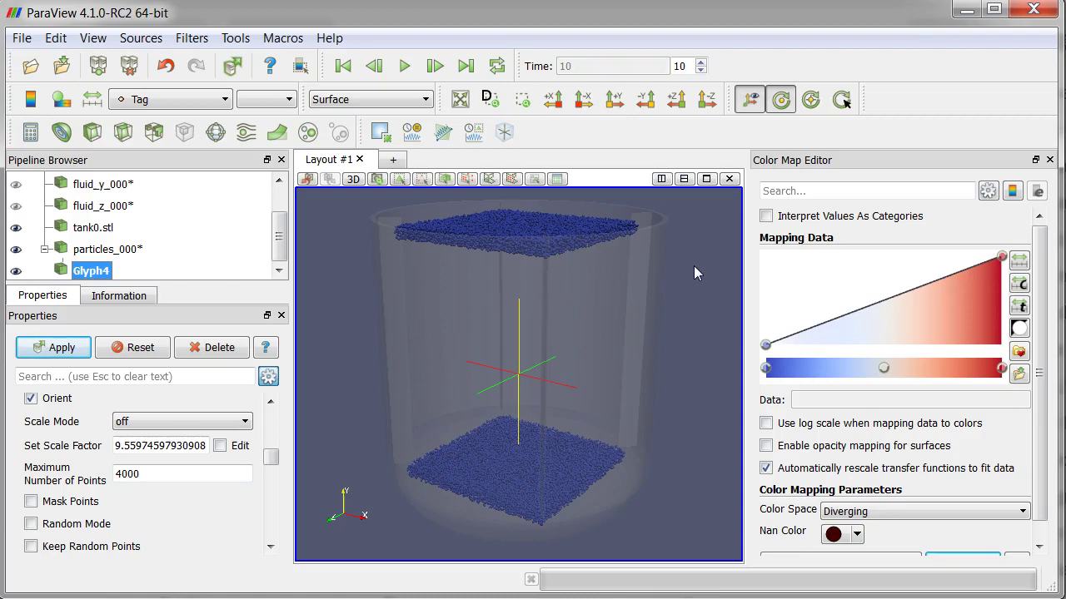
{"action": "left_click", "coordinate": [689, 289]}
{"action": "left_click", "coordinate": [405, 66]}
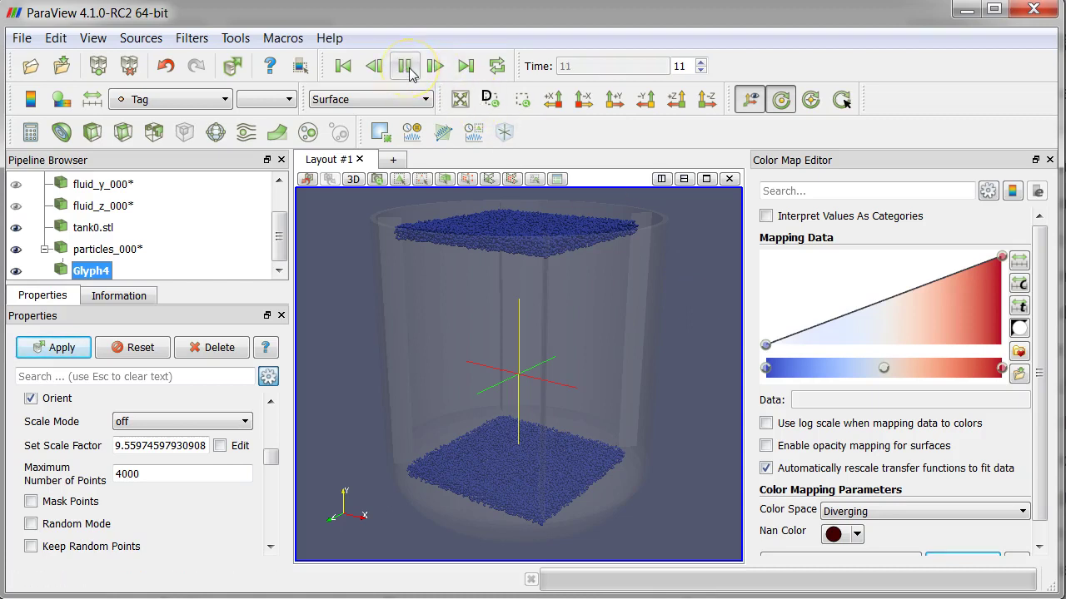